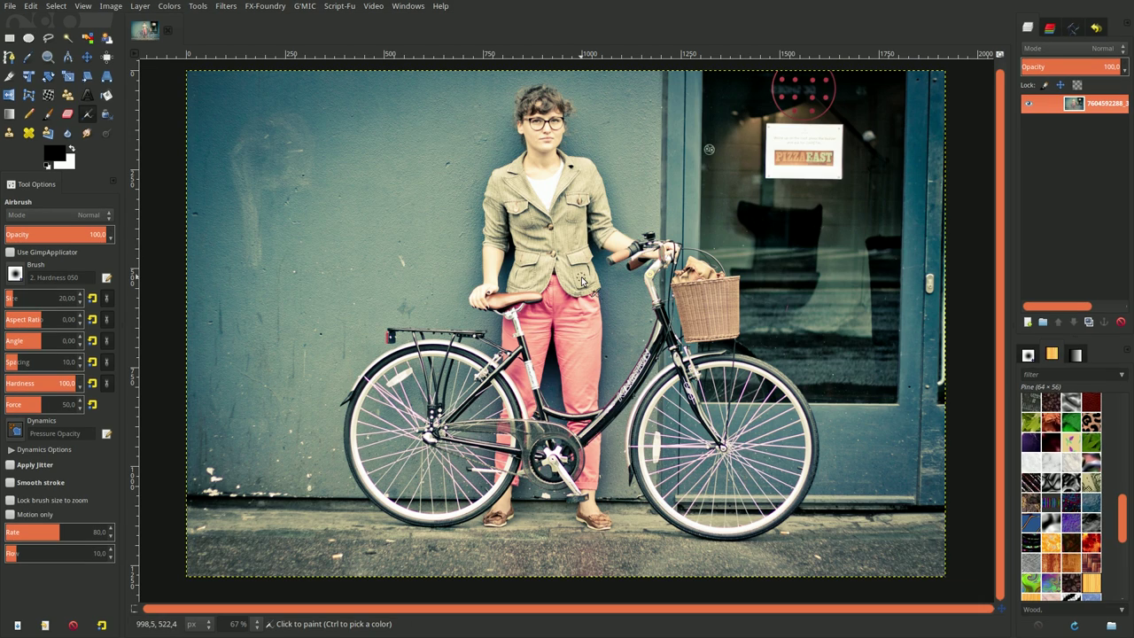
Duplicate the photo layer and apply G'MIC Color balance to the copy, preview set to Gross
{"action": "left_click", "coordinate": [1088, 320]}
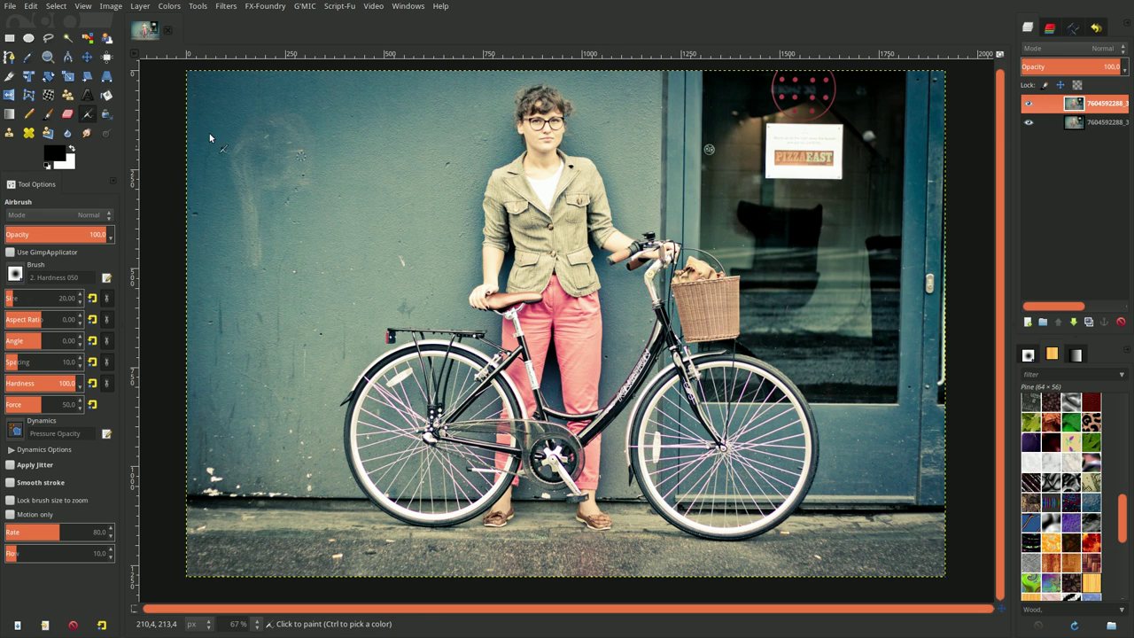
{"action": "left_click", "coordinate": [221, 8]}
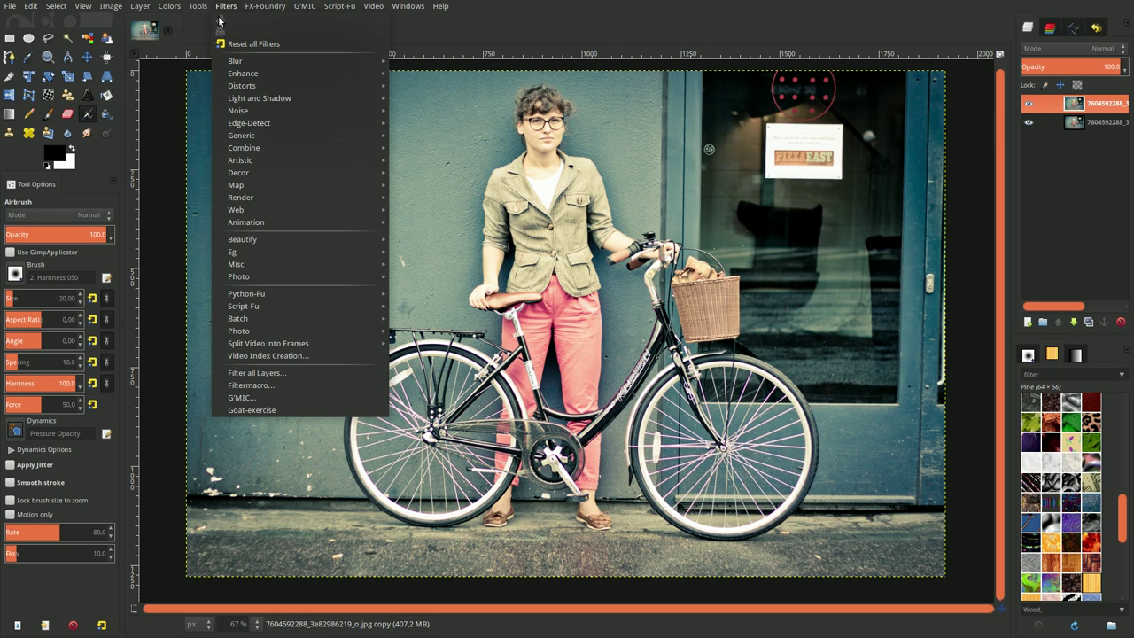
{"action": "left_click", "coordinate": [266, 398]}
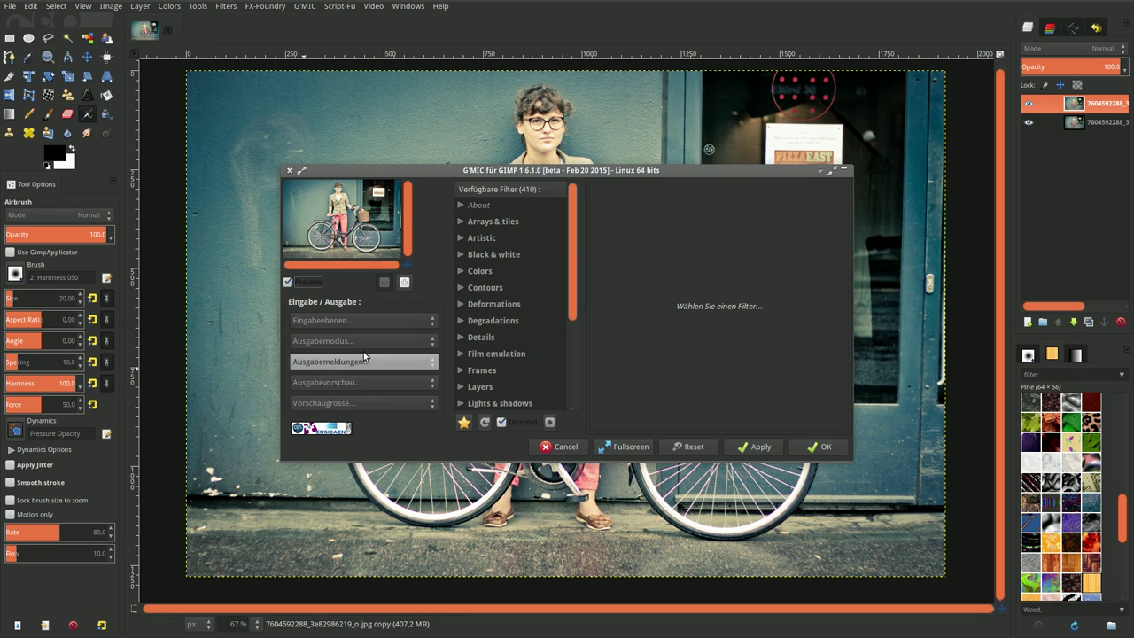
{"action": "left_click", "coordinate": [339, 402]}
{"action": "left_click", "coordinate": [304, 476]}
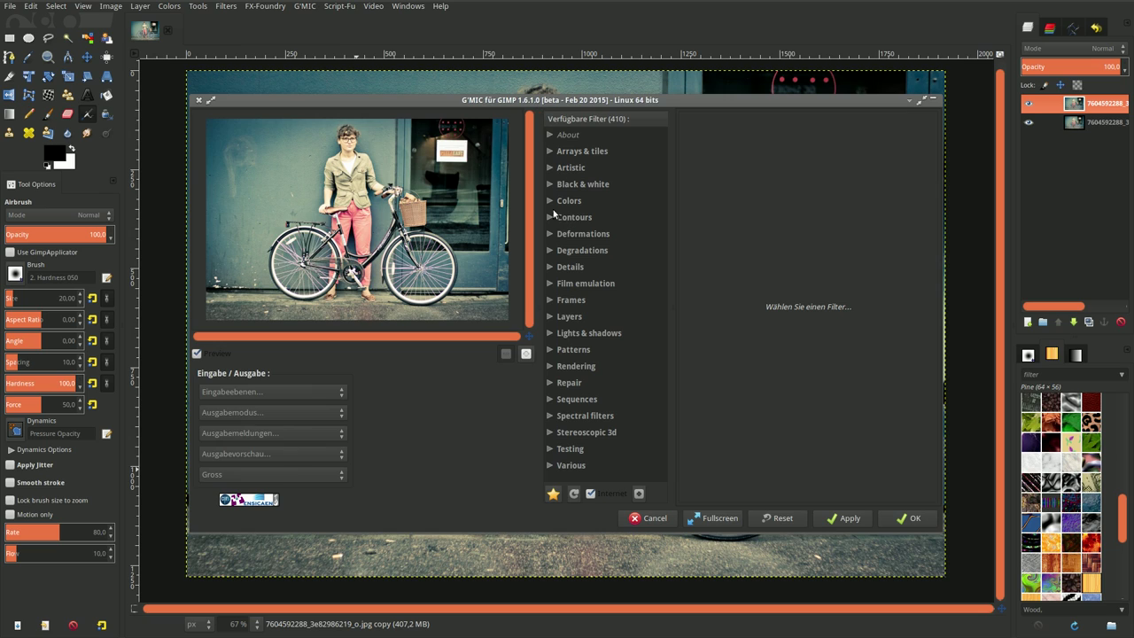
{"action": "left_click", "coordinate": [567, 201]}
{"action": "left_click", "coordinate": [595, 317]}
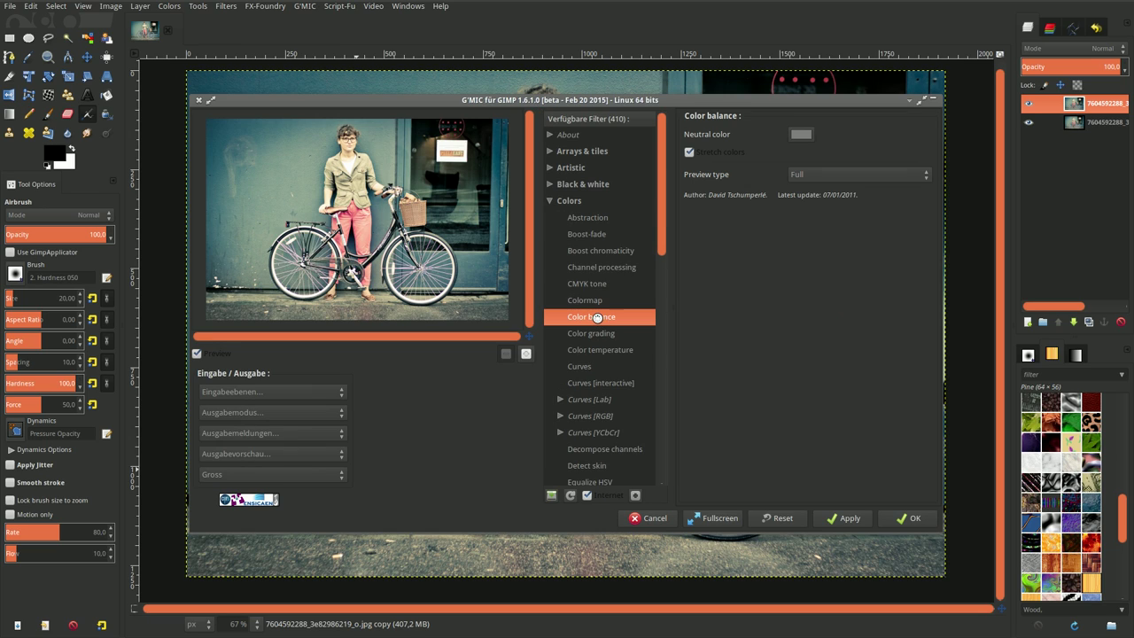
{"action": "left_click", "coordinate": [909, 518]}
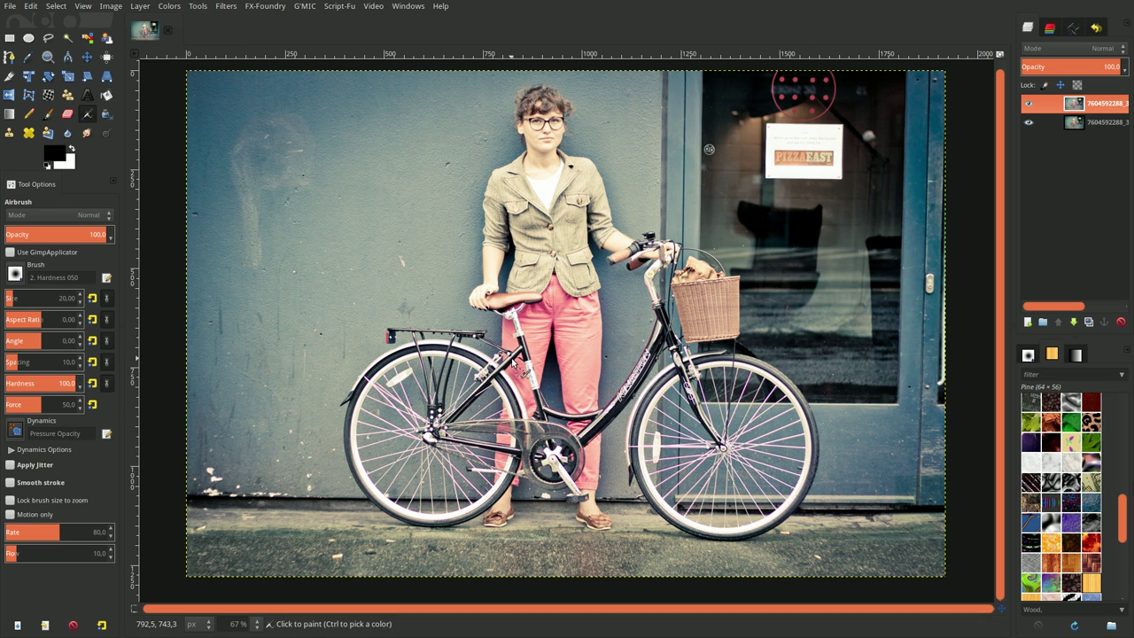
Sharpen the top layer with Unsharp Mask at defaults (standard deviation 0,550, scale 4,000)
{"action": "left_click", "coordinate": [229, 7]}
{"action": "mouse_move", "coordinate": [244, 86]}
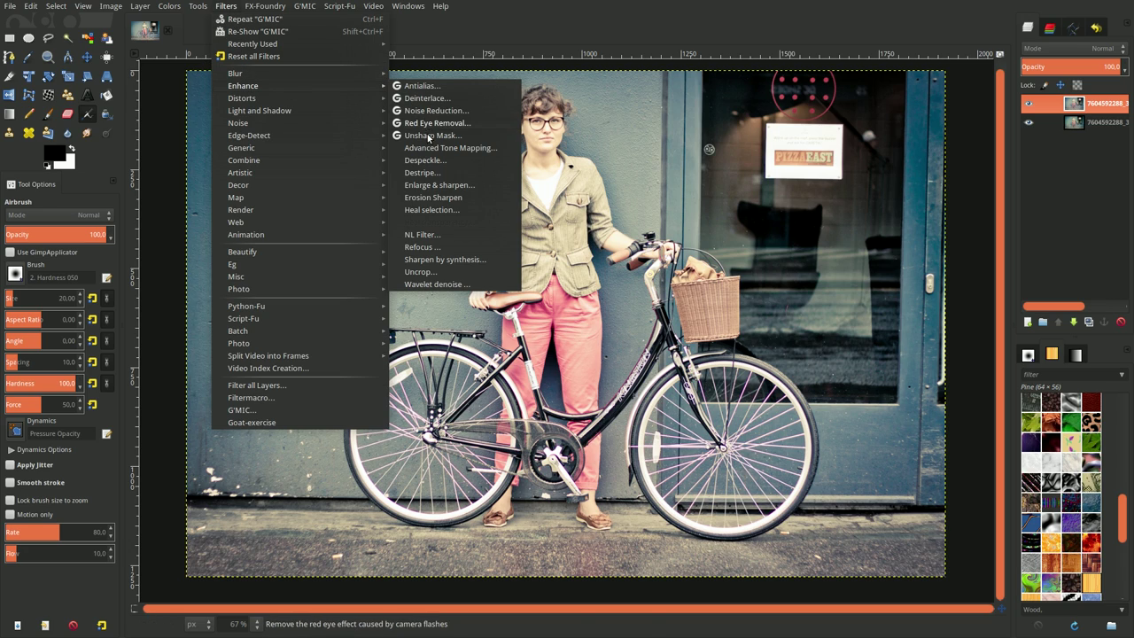
{"action": "left_click", "coordinate": [432, 134]}
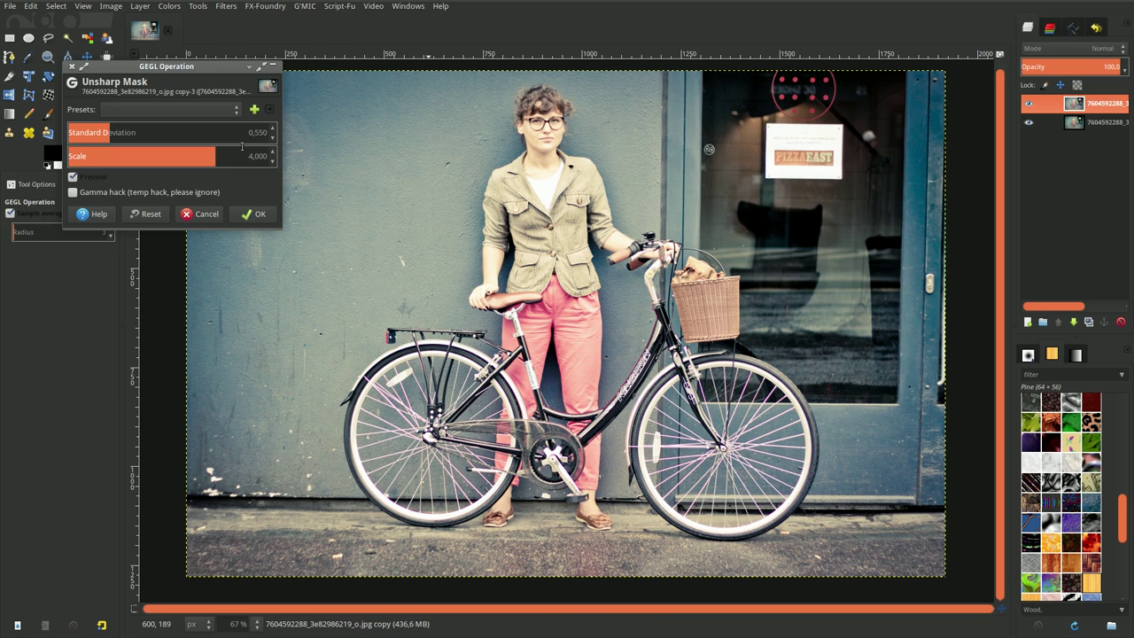
{"action": "left_click", "coordinate": [260, 213]}
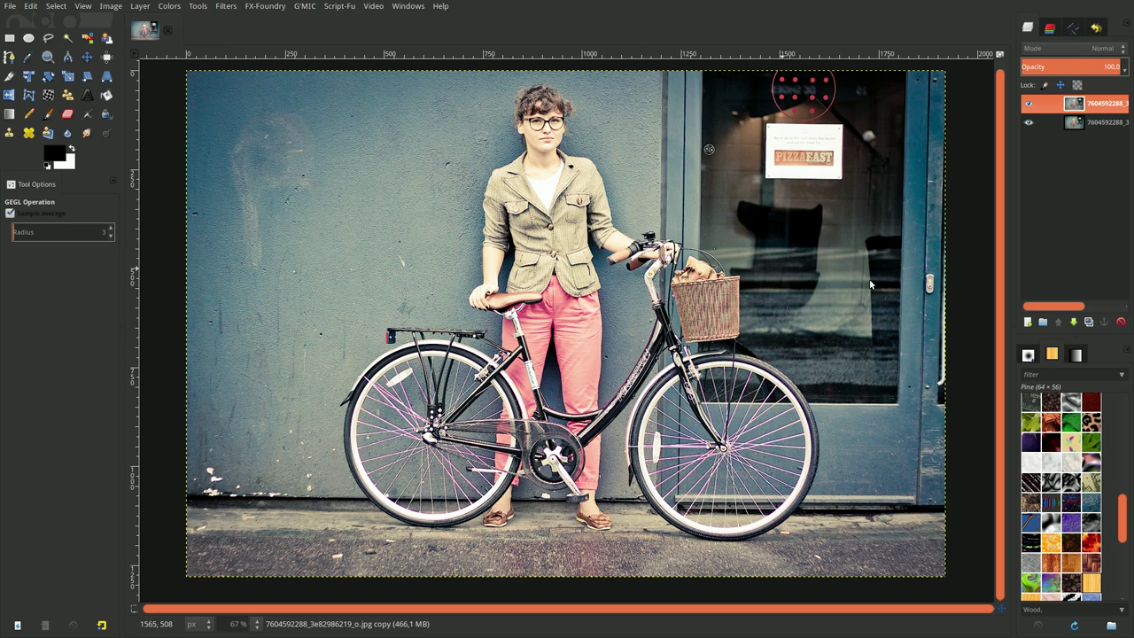
Duplicate the layer again and set the new copy to Screen blend mode
{"action": "left_click", "coordinate": [1089, 323]}
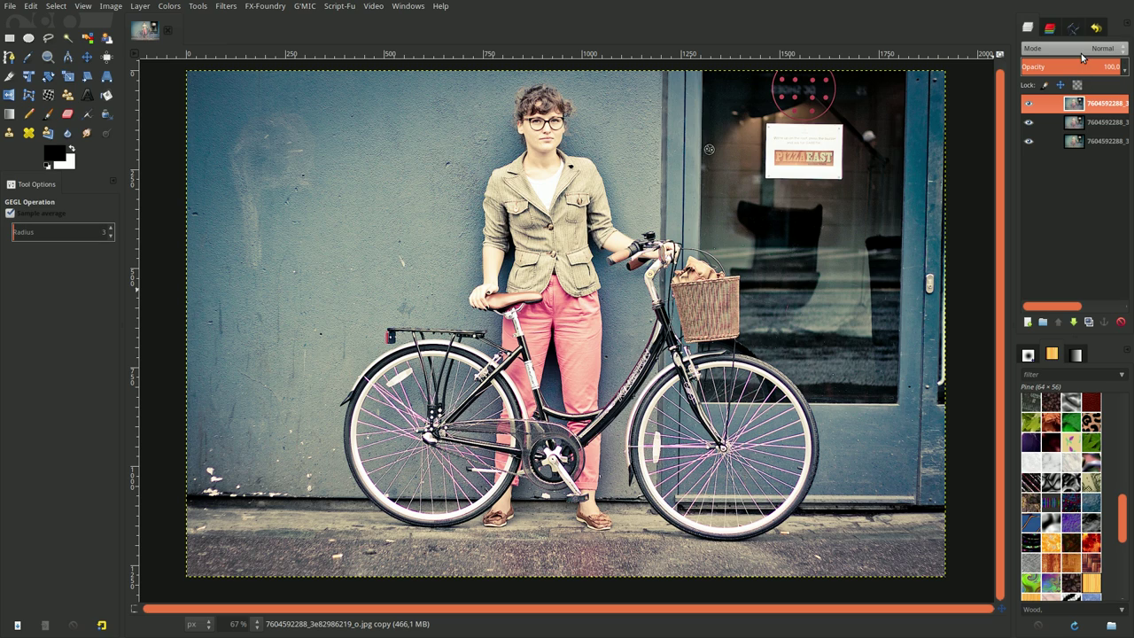
{"action": "left_click", "coordinate": [1081, 51]}
{"action": "left_click", "coordinate": [1073, 91]}
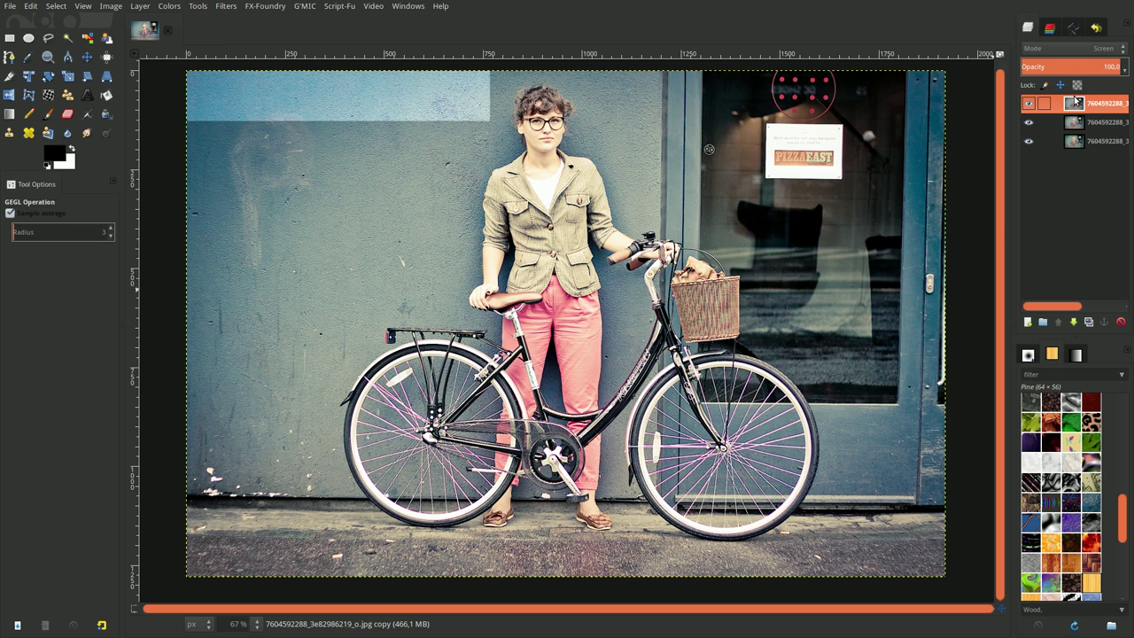
Blur the Screen layer with a Gaussian Blur of size 20
{"action": "left_click", "coordinate": [226, 6]}
{"action": "mouse_move", "coordinate": [266, 73]}
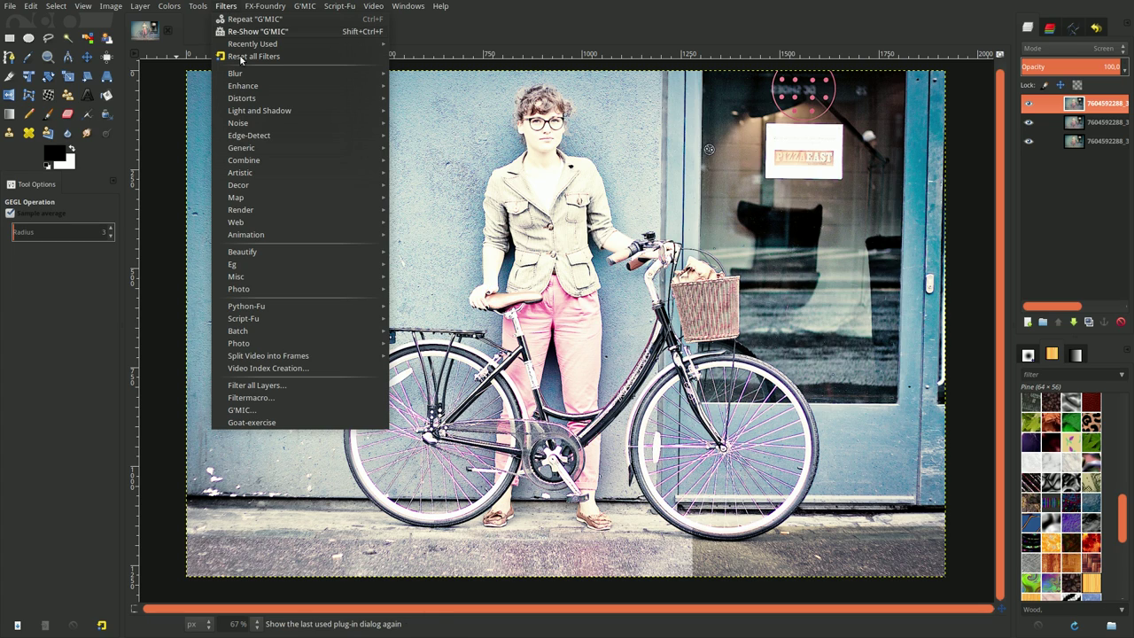
{"action": "left_click", "coordinate": [429, 74]}
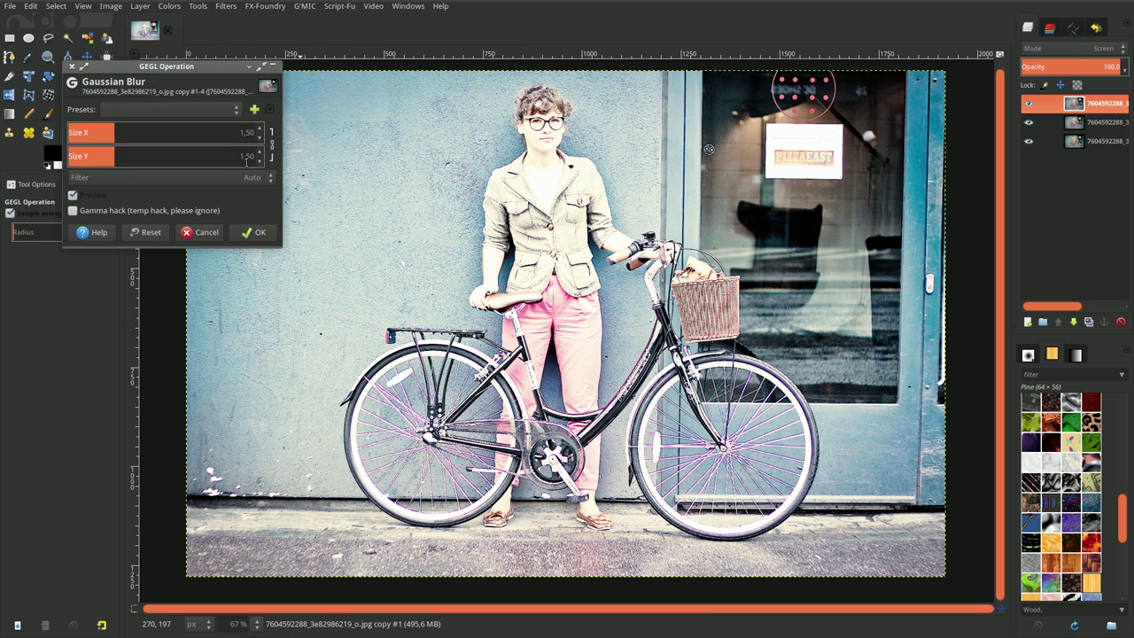
{"action": "type", "text": "20"}
{"action": "key", "text": "Tab"}
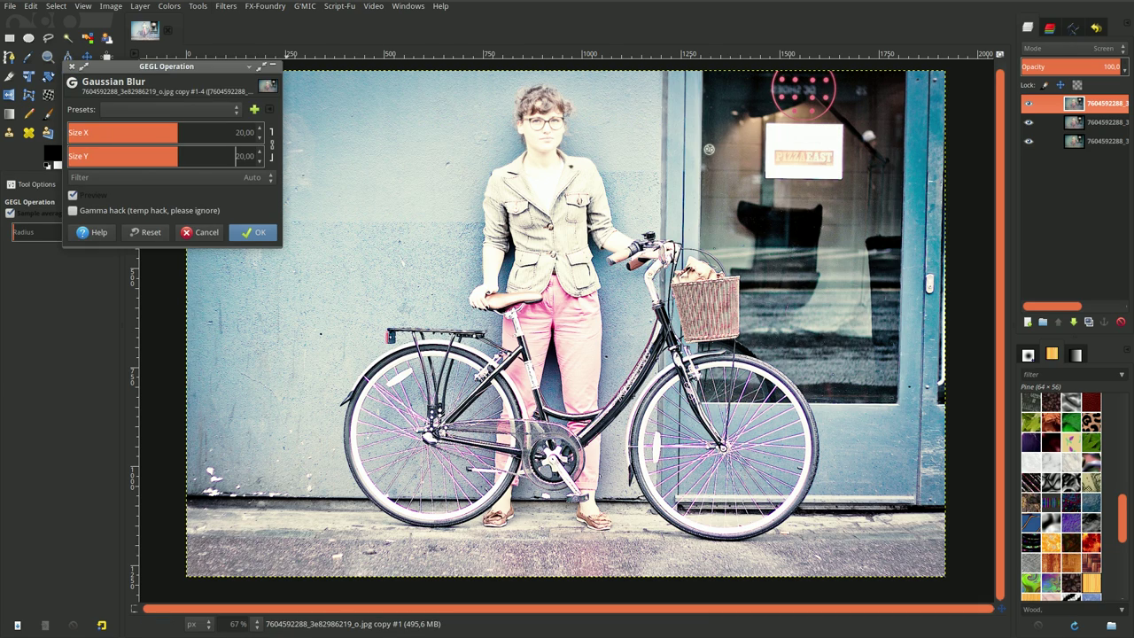
{"action": "left_click", "coordinate": [253, 232]}
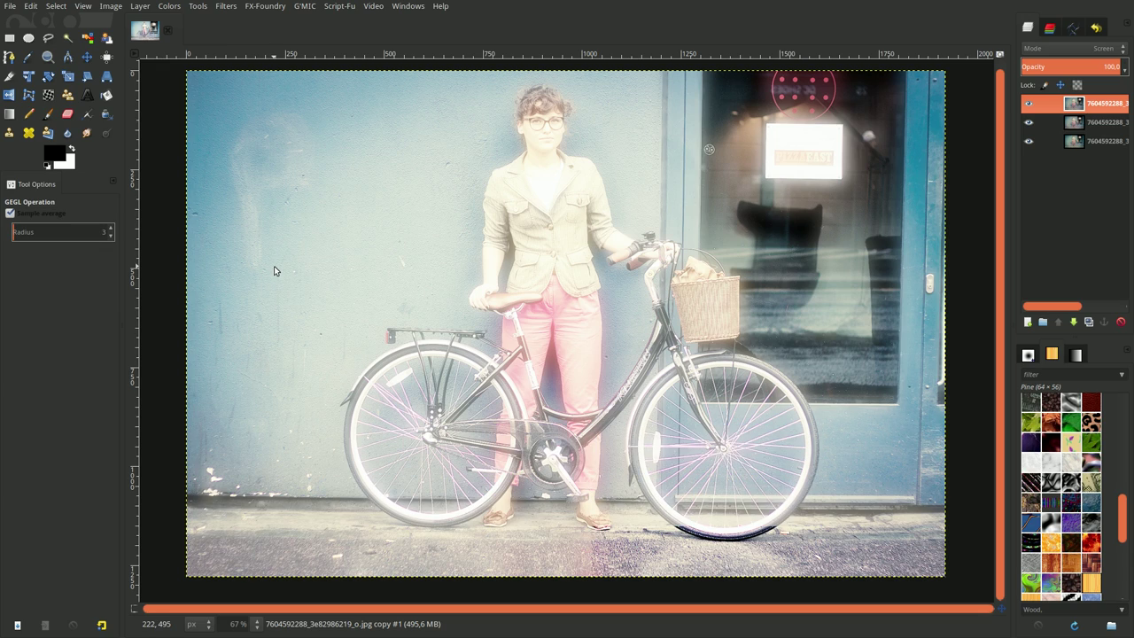
Cap the glow layer's Levels output white at 70
{"action": "left_click", "coordinate": [175, 6]}
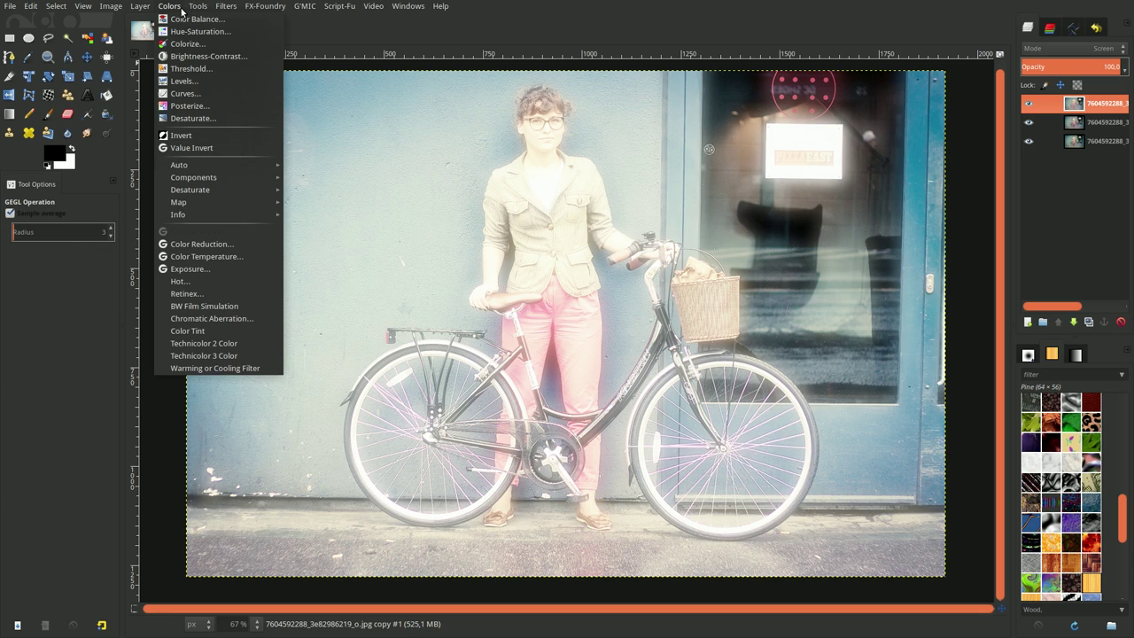
{"action": "left_click", "coordinate": [183, 81]}
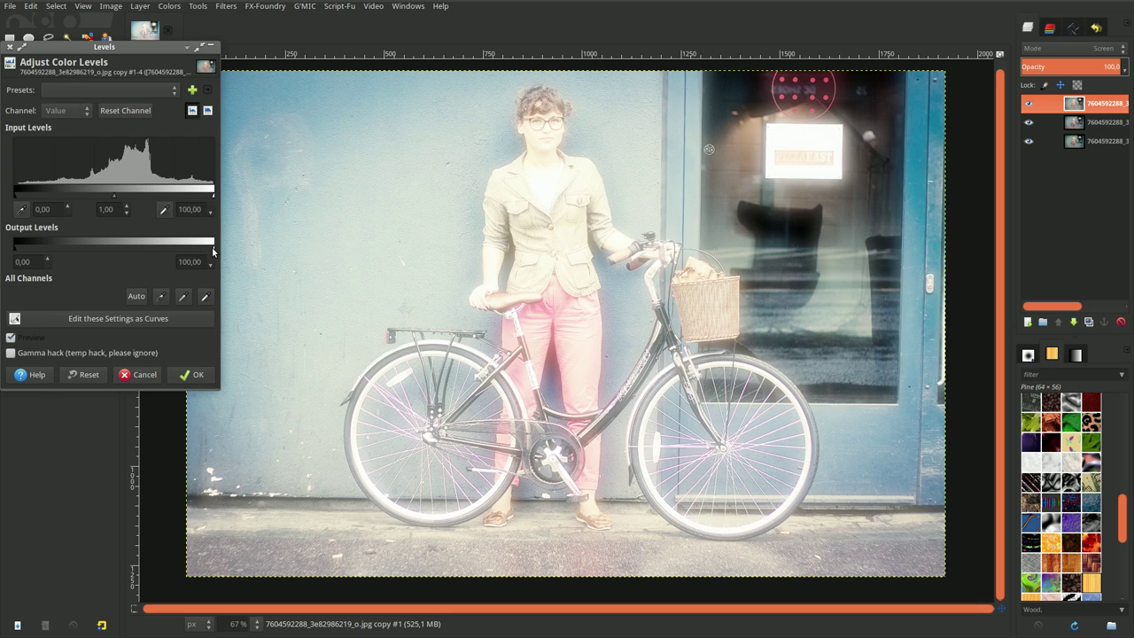
{"action": "left_click_drag", "start_coordinate": [213, 252], "coordinate": [152, 259]}
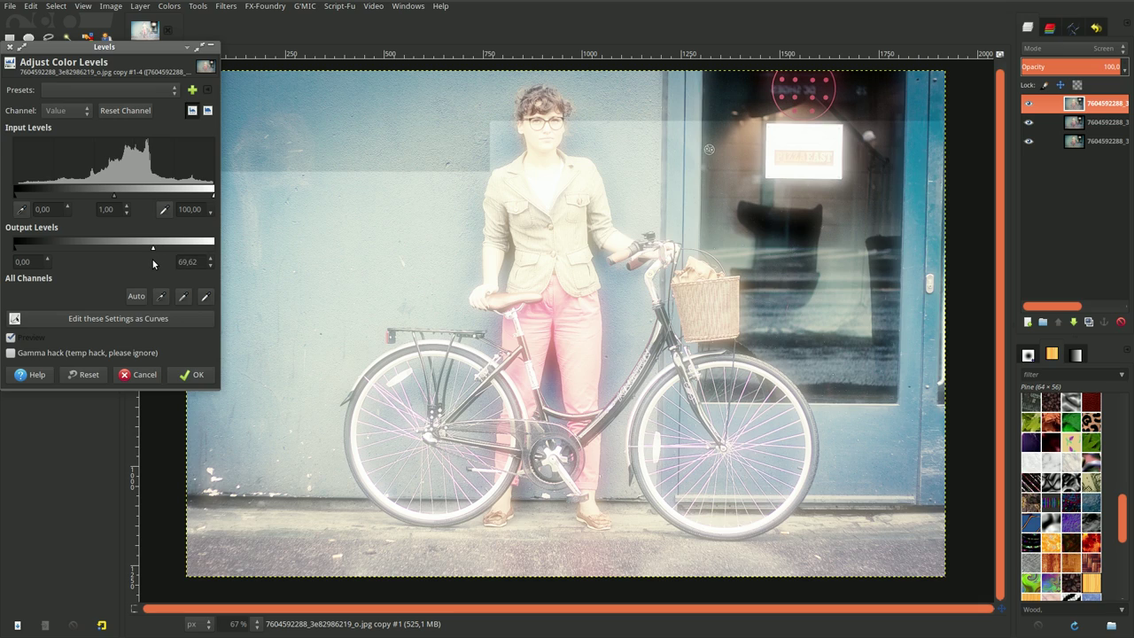
{"action": "double_click", "coordinate": [188, 261]}
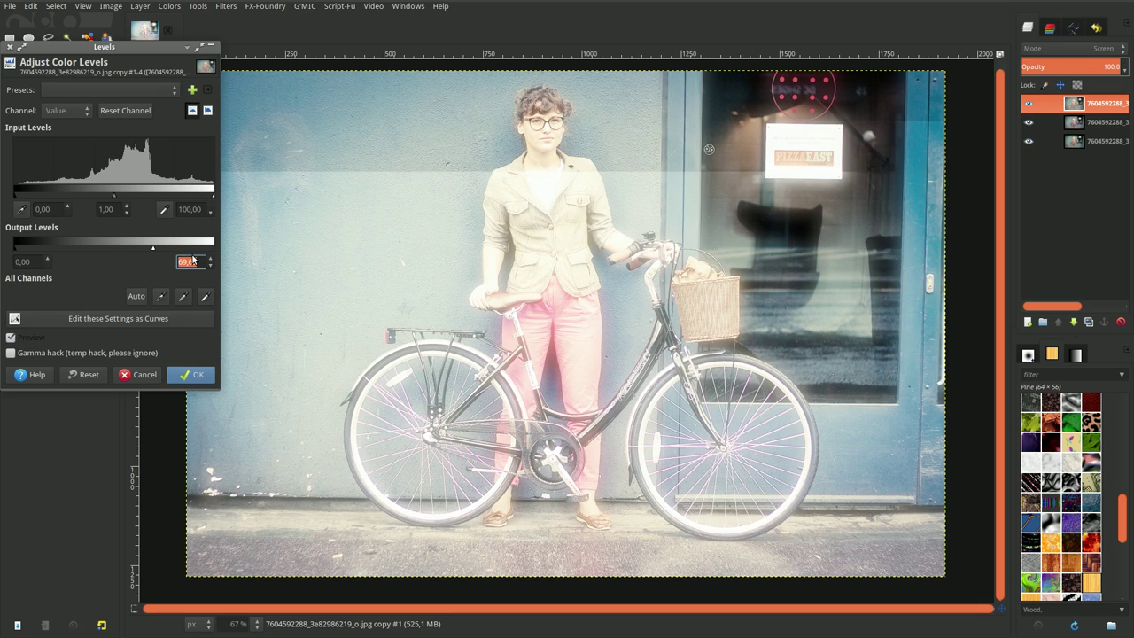
{"action": "type", "text": "70"}
{"action": "key", "text": "Return"}
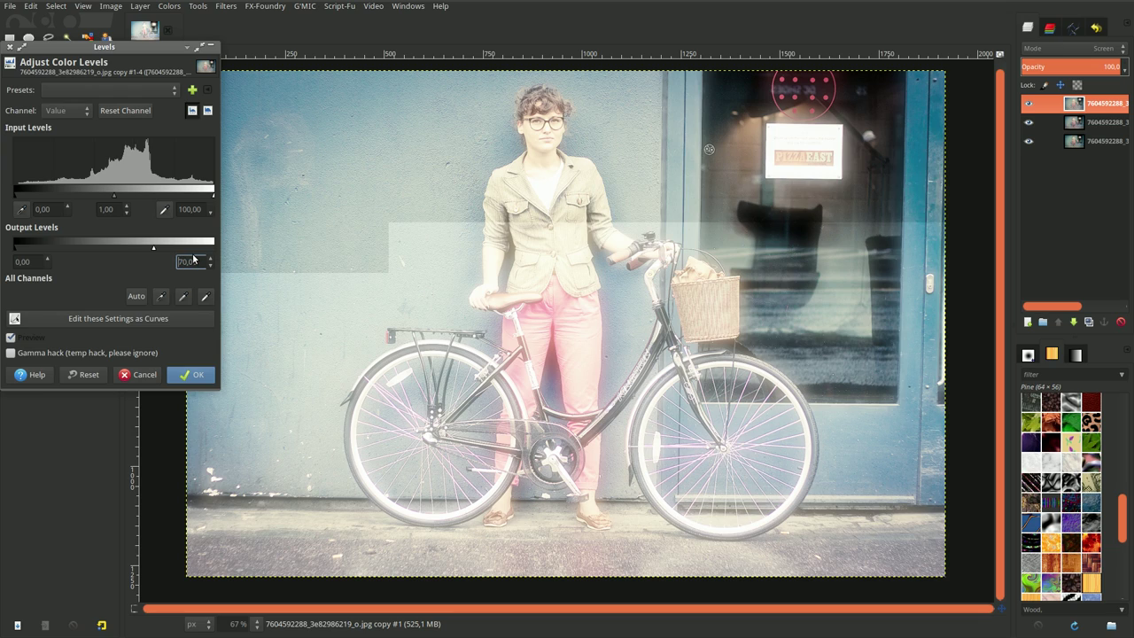
{"action": "left_click", "coordinate": [188, 375]}
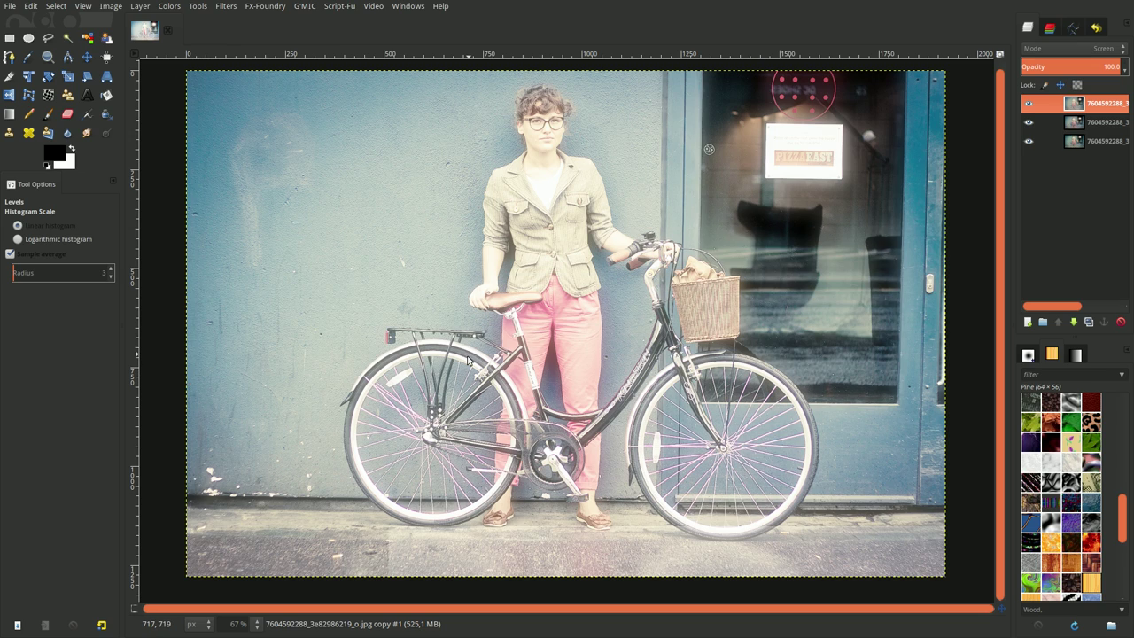
Merge the glow layer down into the layer beneath
{"action": "right_click", "coordinate": [1078, 110]}
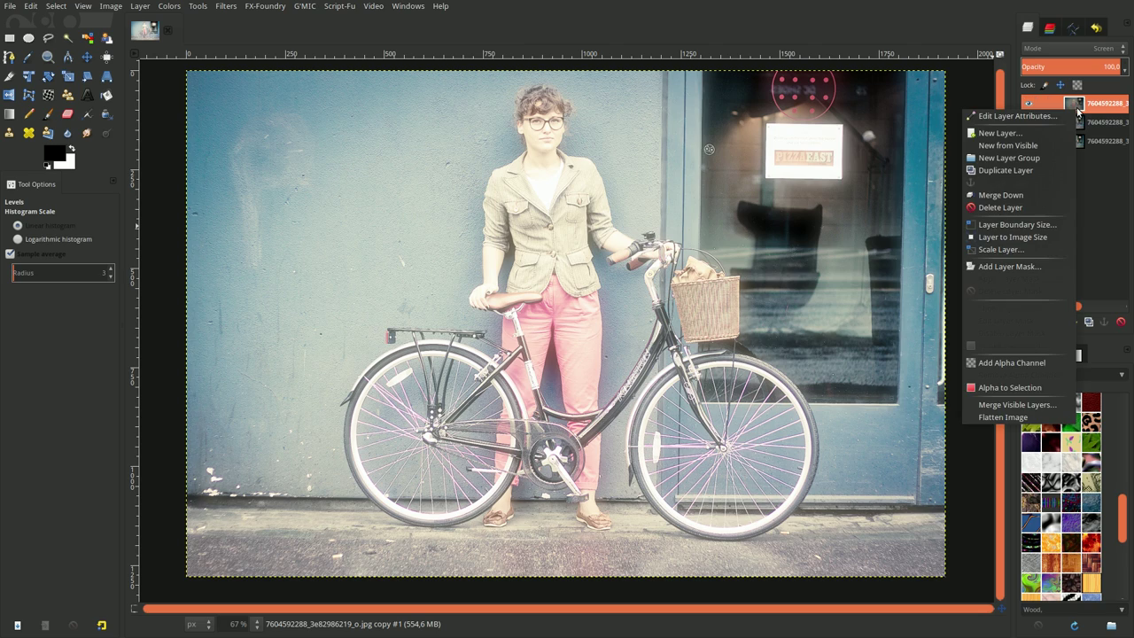
{"action": "left_click", "coordinate": [1032, 193]}
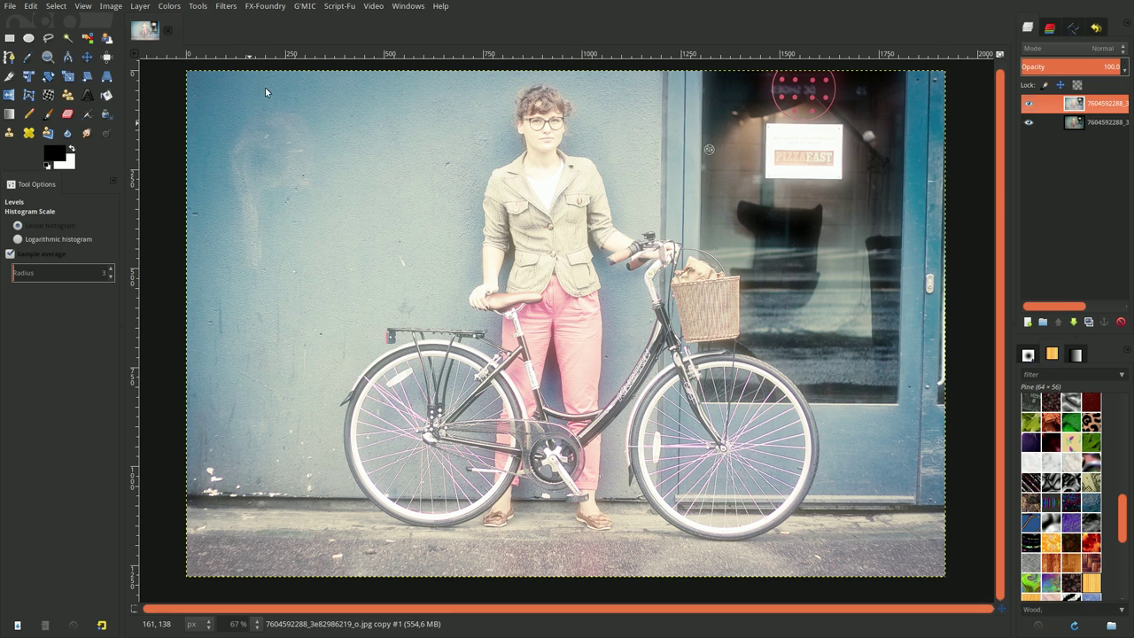
{"action": "left_click", "coordinate": [226, 6]}
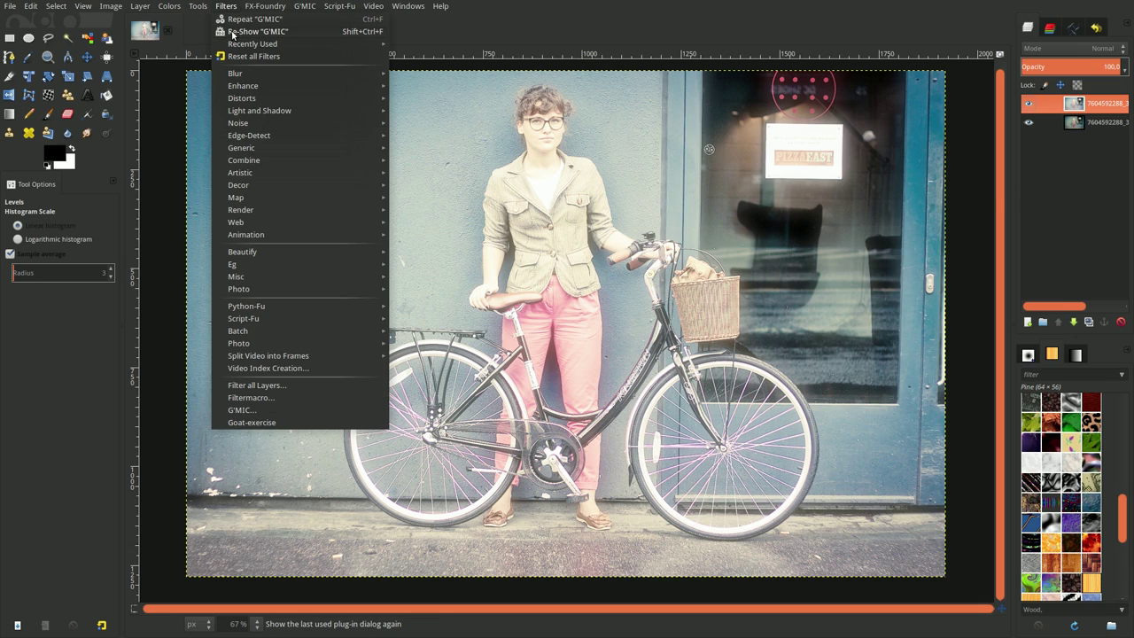
Apply G'MIC Color grading with Blacks at 50, comparing the preview on and off
{"action": "left_click", "coordinate": [232, 31]}
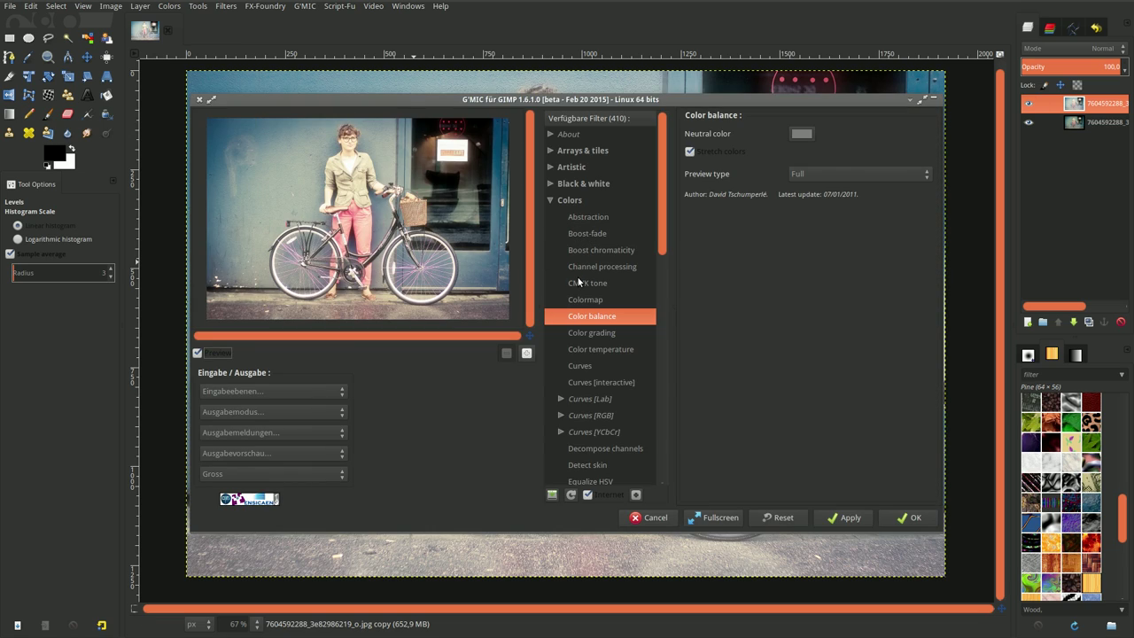
{"action": "left_click", "coordinate": [589, 334]}
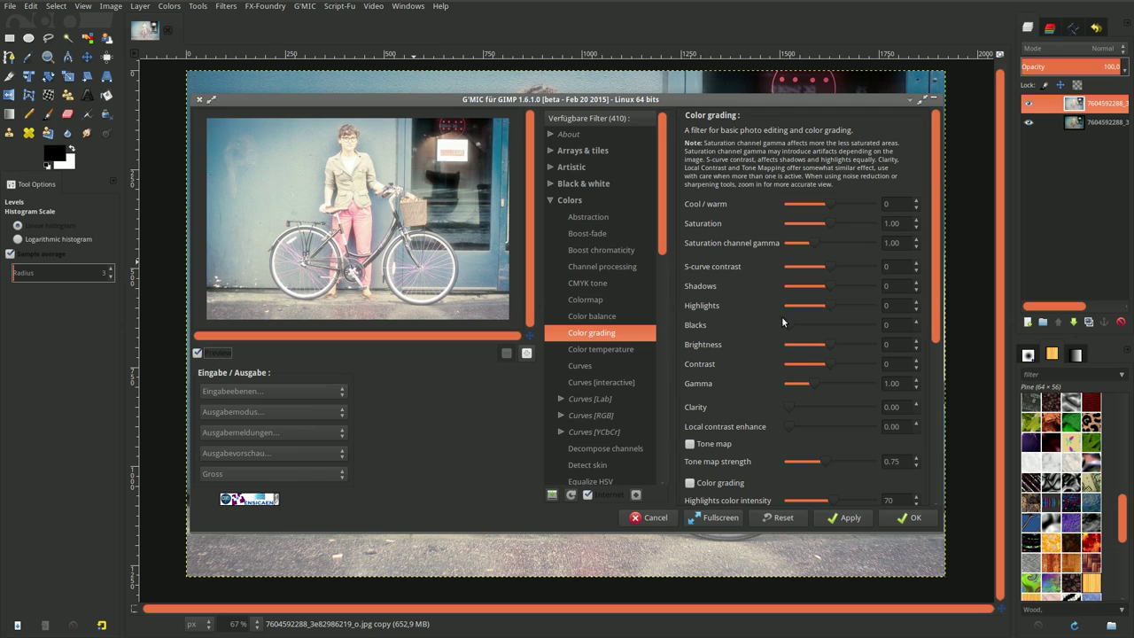
{"action": "left_click_drag", "start_coordinate": [786, 325], "coordinate": [923, 343]}
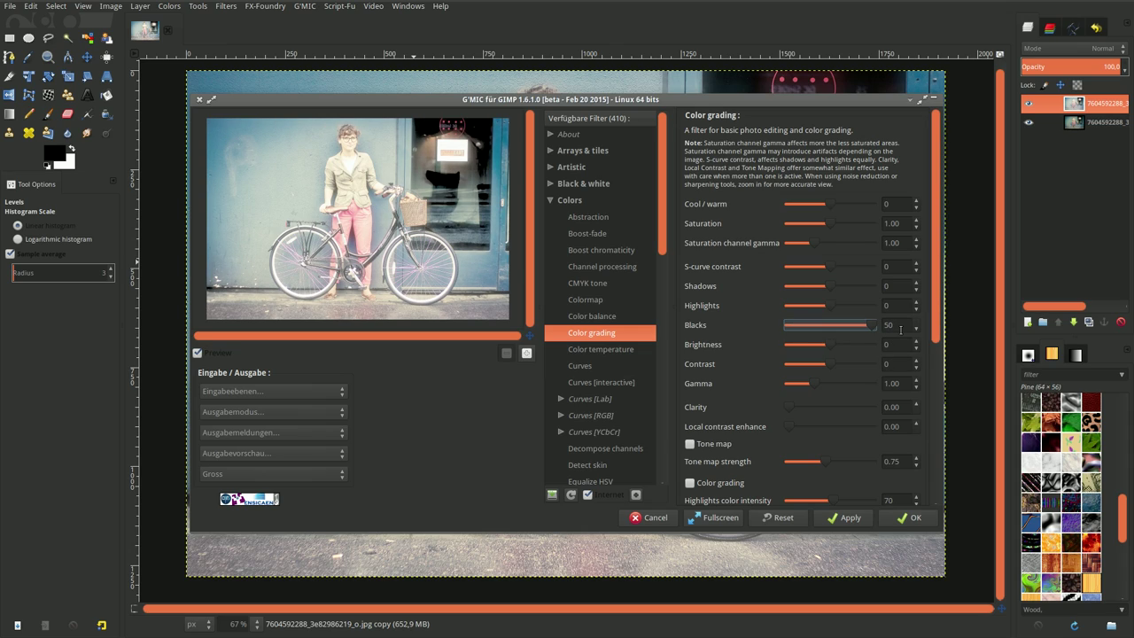
{"action": "double_click", "coordinate": [900, 328]}
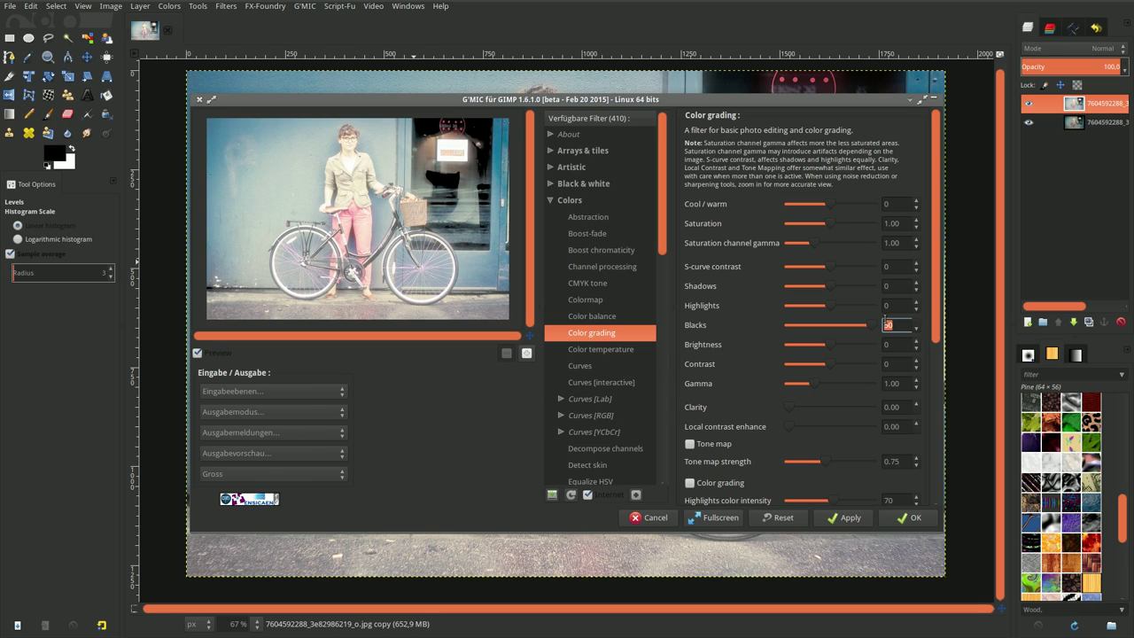
{"action": "left_click", "coordinate": [198, 353]}
{"action": "left_click", "coordinate": [199, 353]}
{"action": "left_click", "coordinate": [198, 353]}
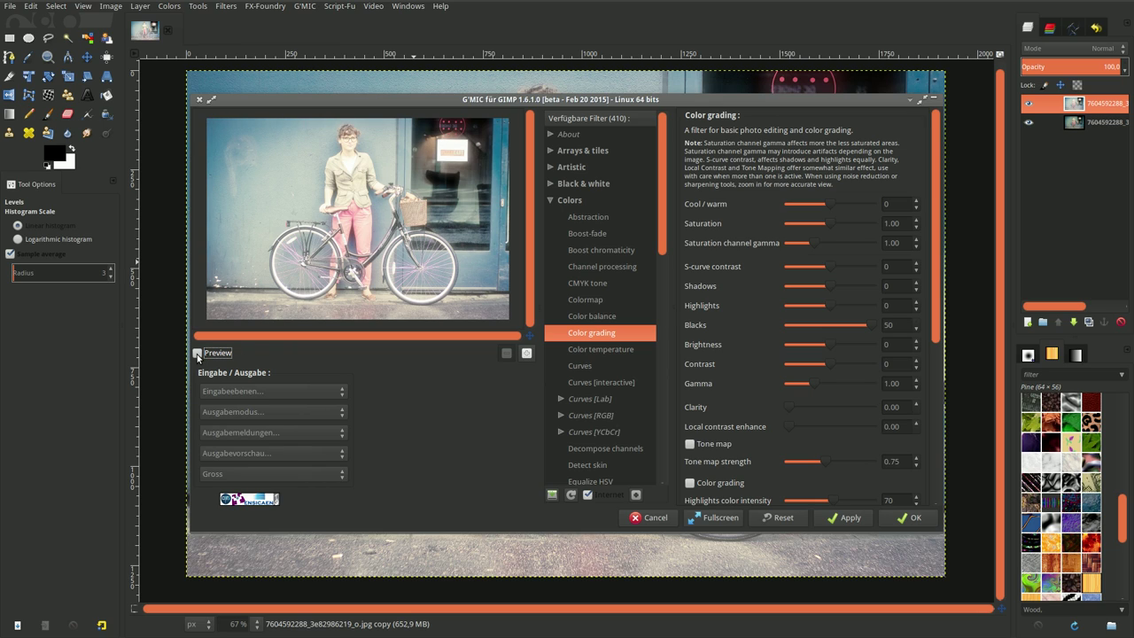
{"action": "left_click", "coordinate": [903, 518]}
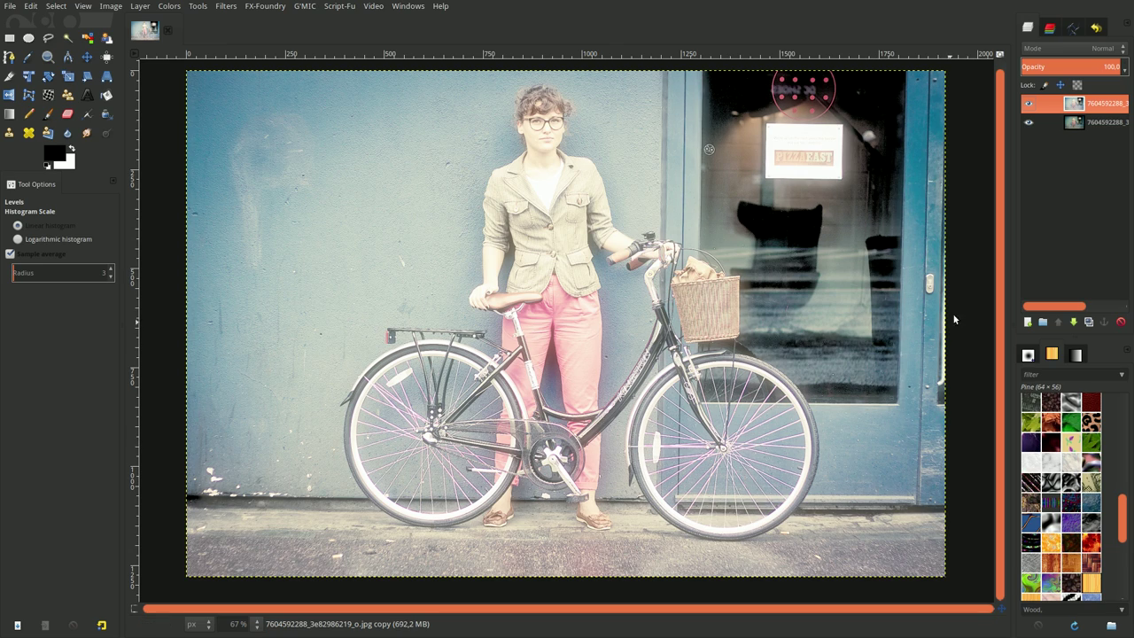
Duplicate the layer, turn it grayscale with Gradient Map, and blend it in Multiply mode
{"action": "left_click", "coordinate": [1089, 322]}
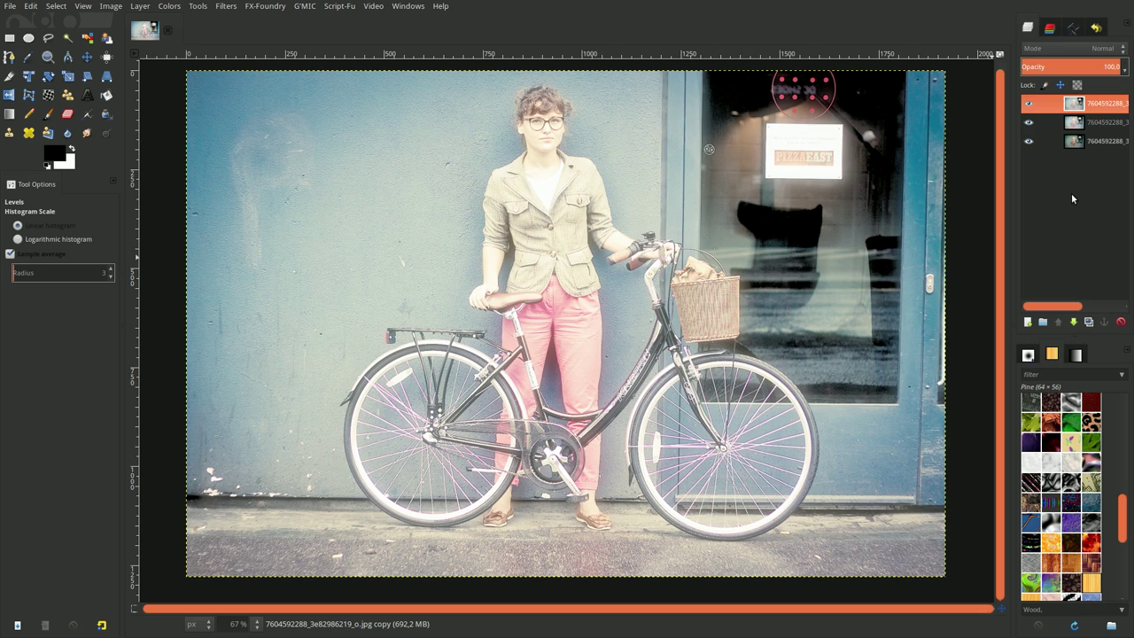
{"action": "right_click", "coordinate": [410, 158]}
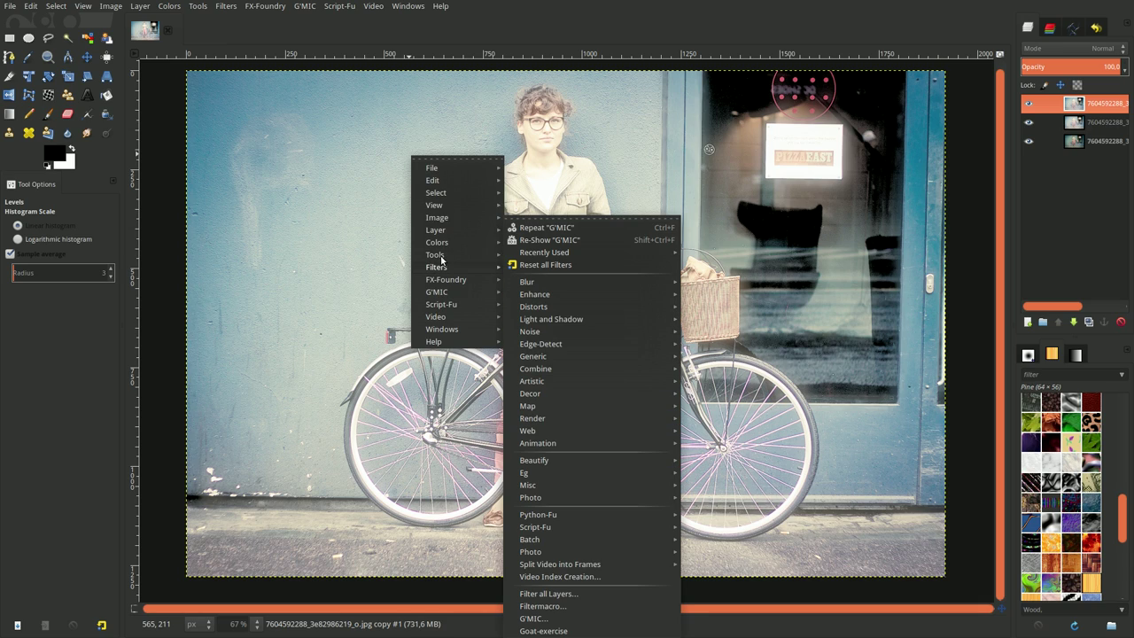
{"action": "mouse_move", "coordinate": [437, 242]}
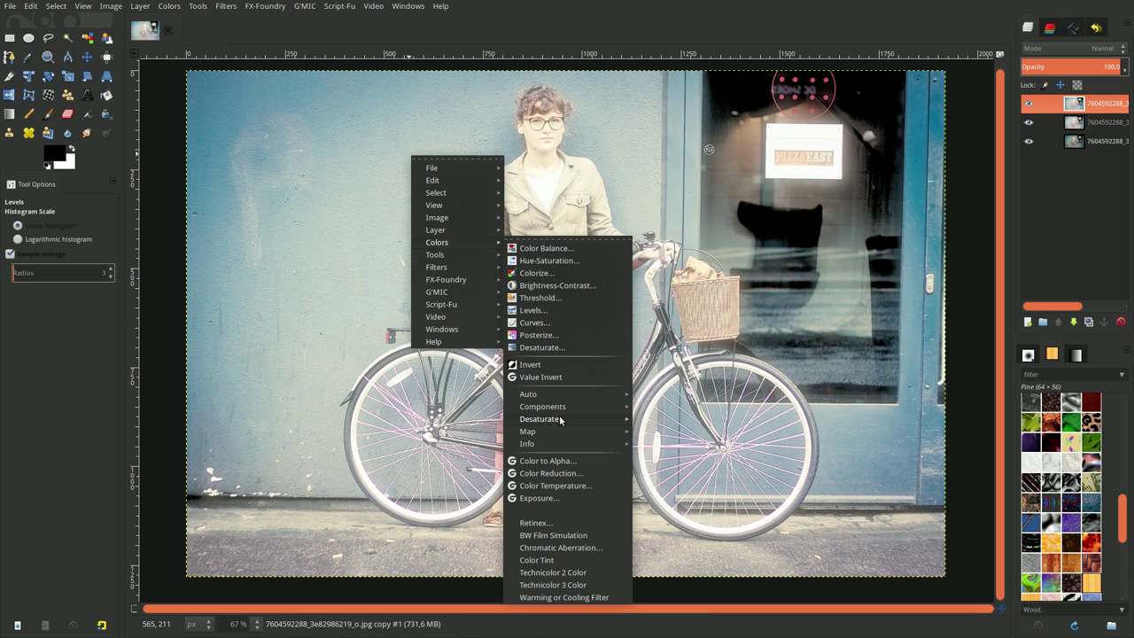
{"action": "mouse_move", "coordinate": [528, 431]}
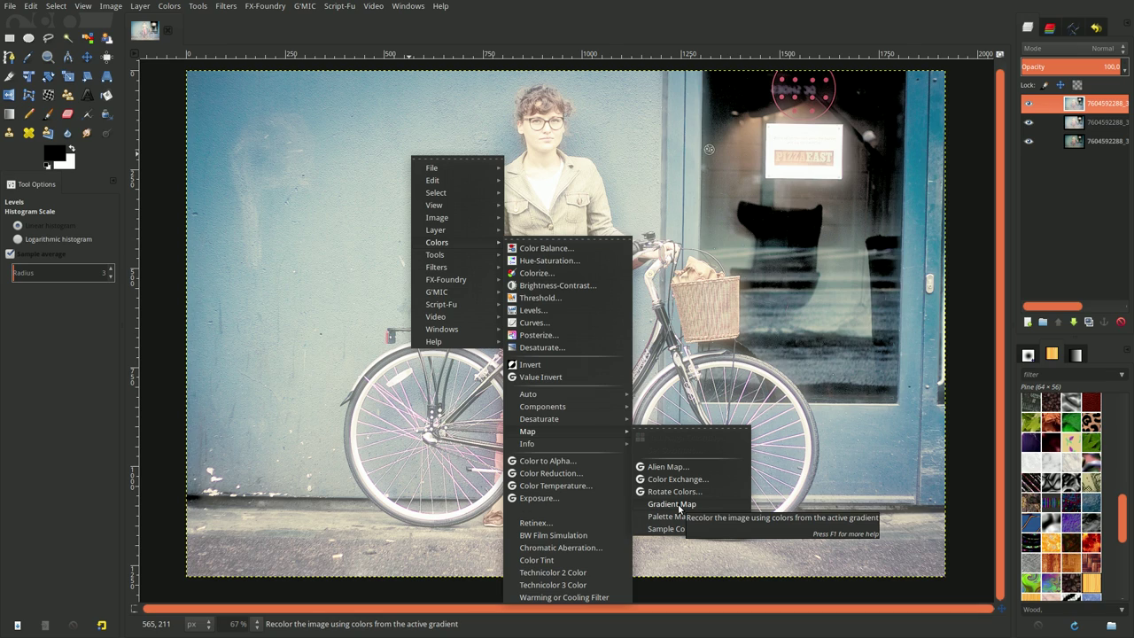
{"action": "left_click", "coordinate": [679, 505]}
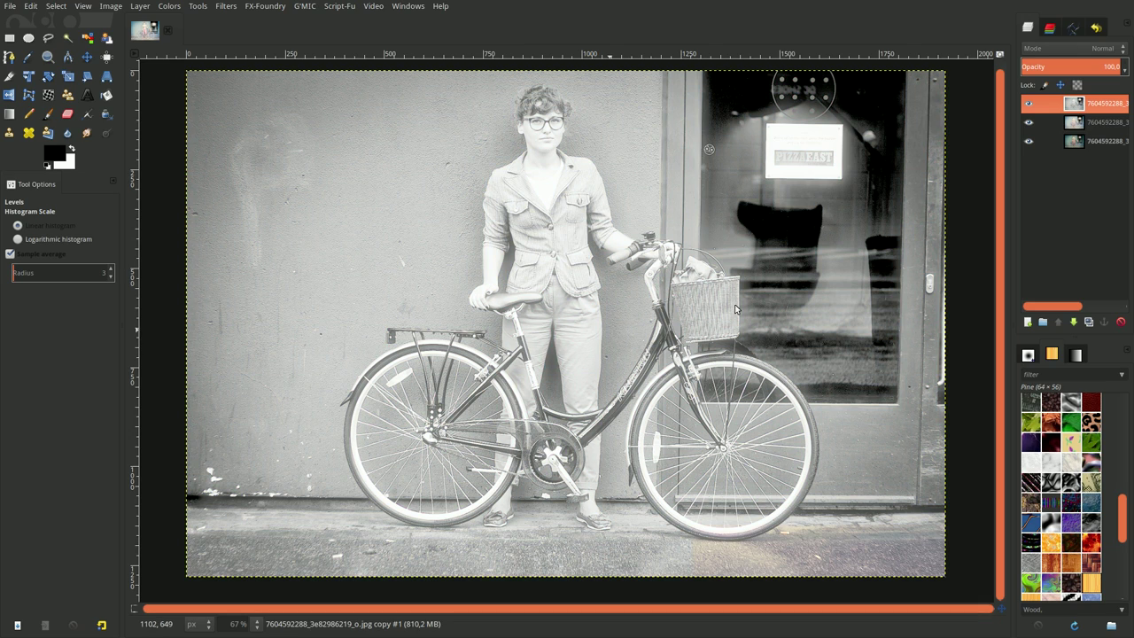
{"action": "left_click", "coordinate": [1089, 48]}
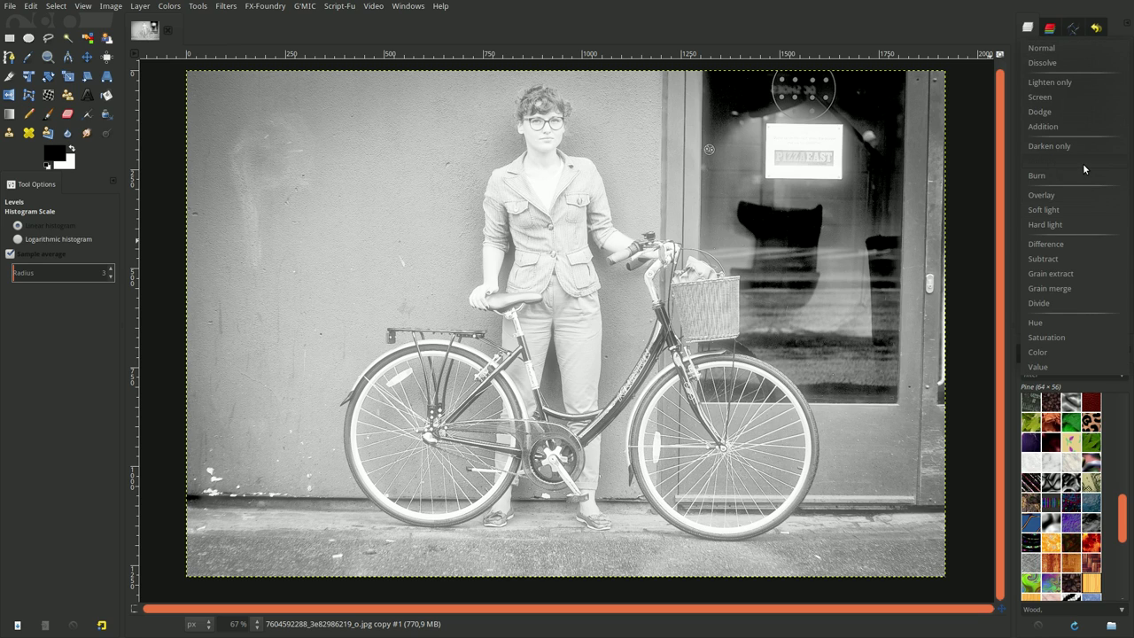
{"action": "left_click", "coordinate": [1082, 163]}
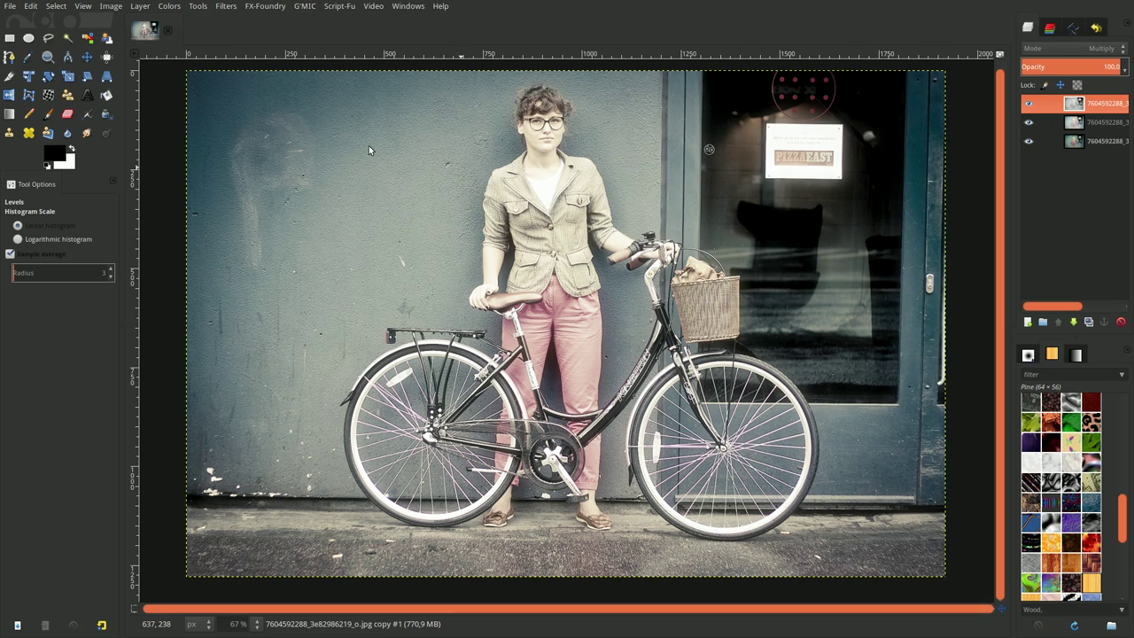
Re-run the Gradient Map on the top layer
{"action": "left_click", "coordinate": [226, 7]}
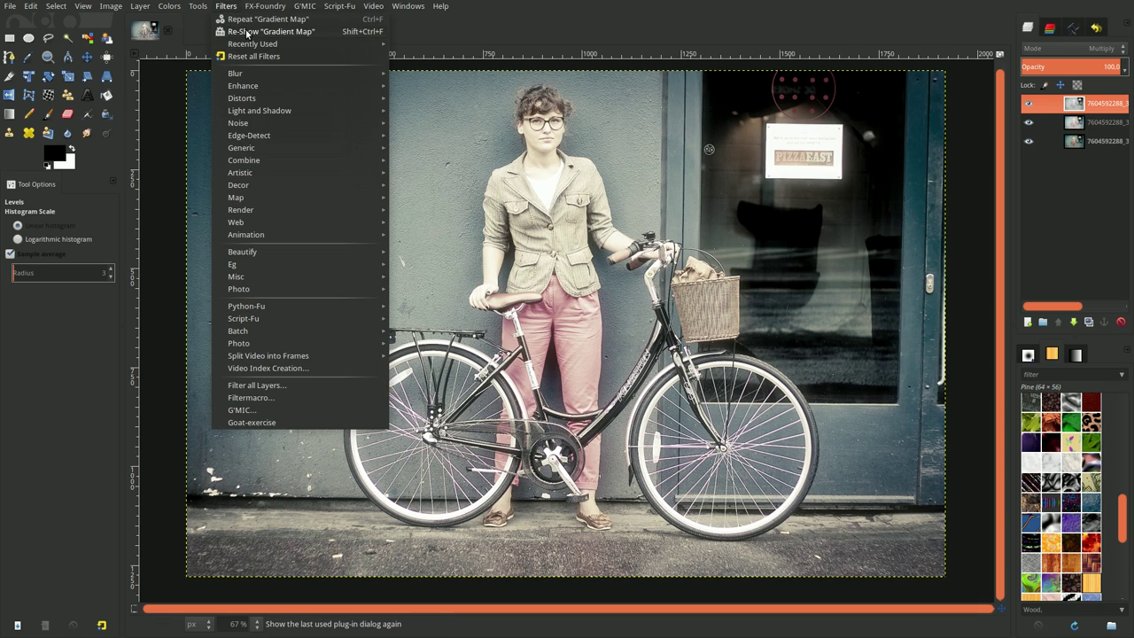
{"action": "left_click", "coordinate": [232, 32]}
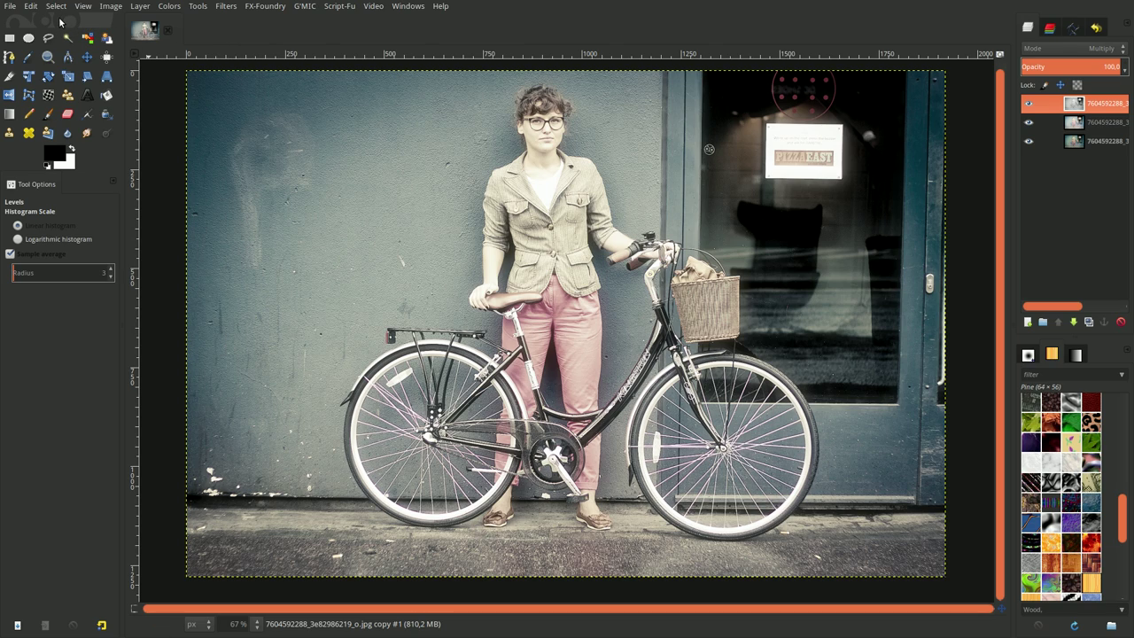
{"action": "left_click", "coordinate": [32, 7]}
{"action": "key", "text": "Escape"}
Bring up the G'MIC filters dialog and scroll through its filter list
{"action": "left_click", "coordinate": [225, 9]}
{"action": "key", "text": "Escape"}
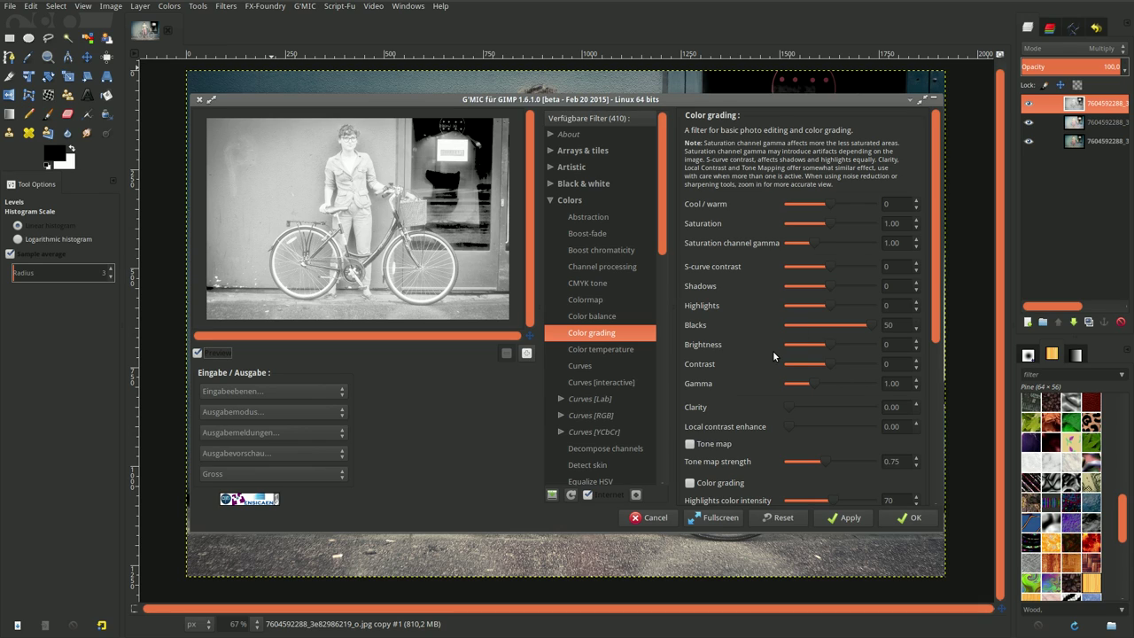
{"action": "scroll", "coordinate": [658, 407], "scroll_direction": "down", "scroll_amount": 5}
{"action": "scroll", "coordinate": [596, 400], "scroll_direction": "down", "scroll_amount": 3}
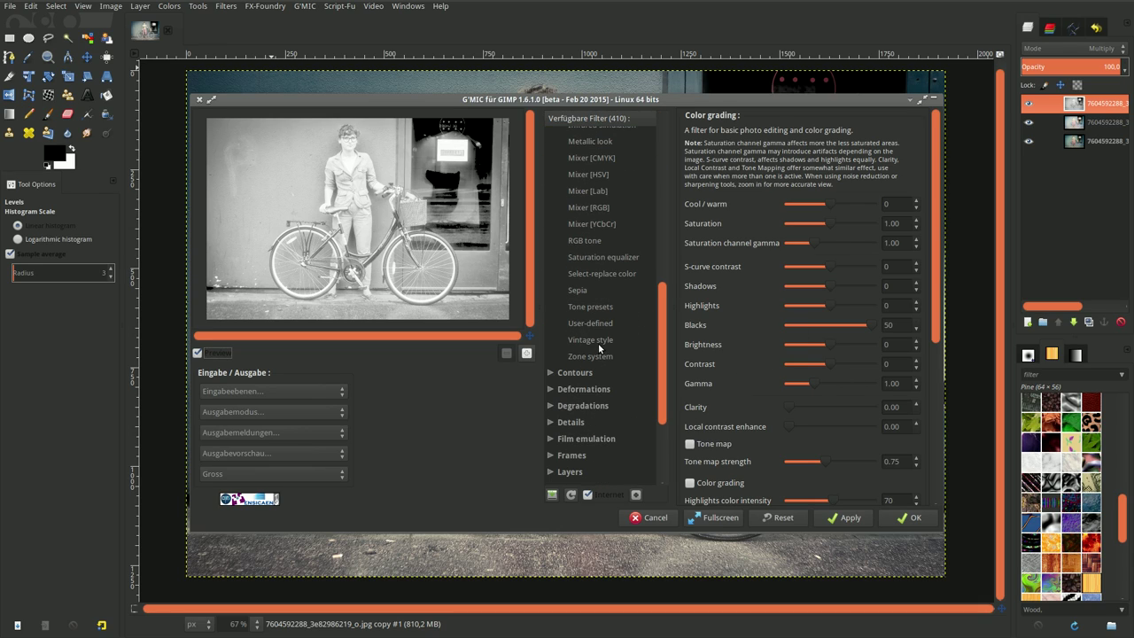
Apply G'MIC Zone system to the top Multiply layer with Black point 120
{"action": "scroll", "coordinate": [601, 354], "scroll_direction": "up", "scroll_amount": 3}
{"action": "scroll", "coordinate": [601, 355], "scroll_direction": "up", "scroll_amount": 3}
{"action": "scroll", "coordinate": [601, 354], "scroll_direction": "down", "scroll_amount": 3}
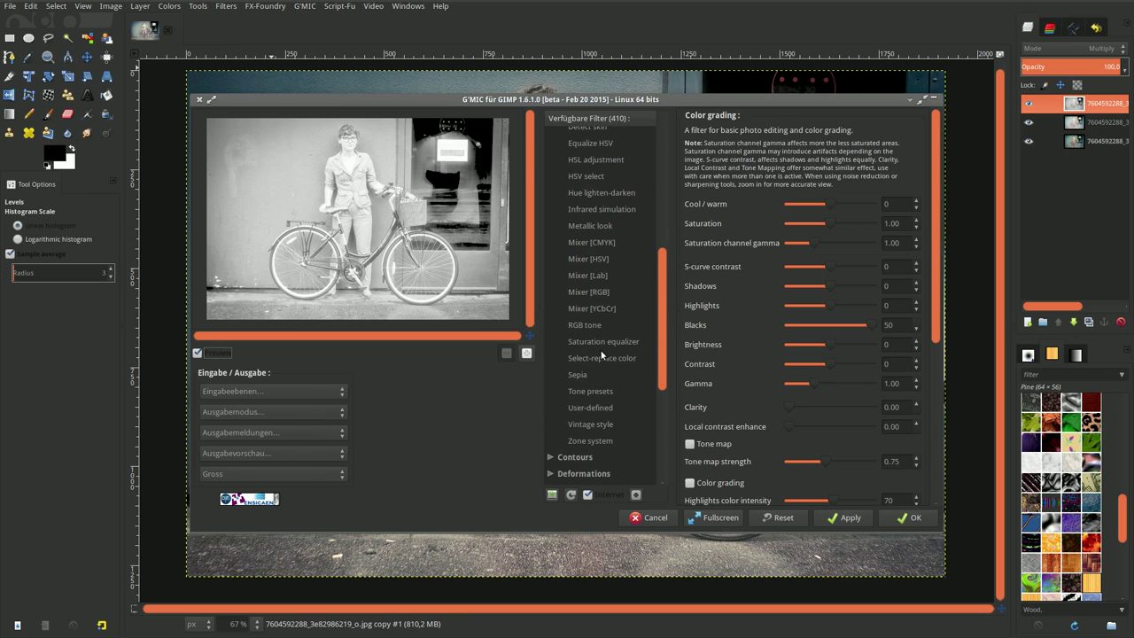
{"action": "left_click", "coordinate": [596, 441]}
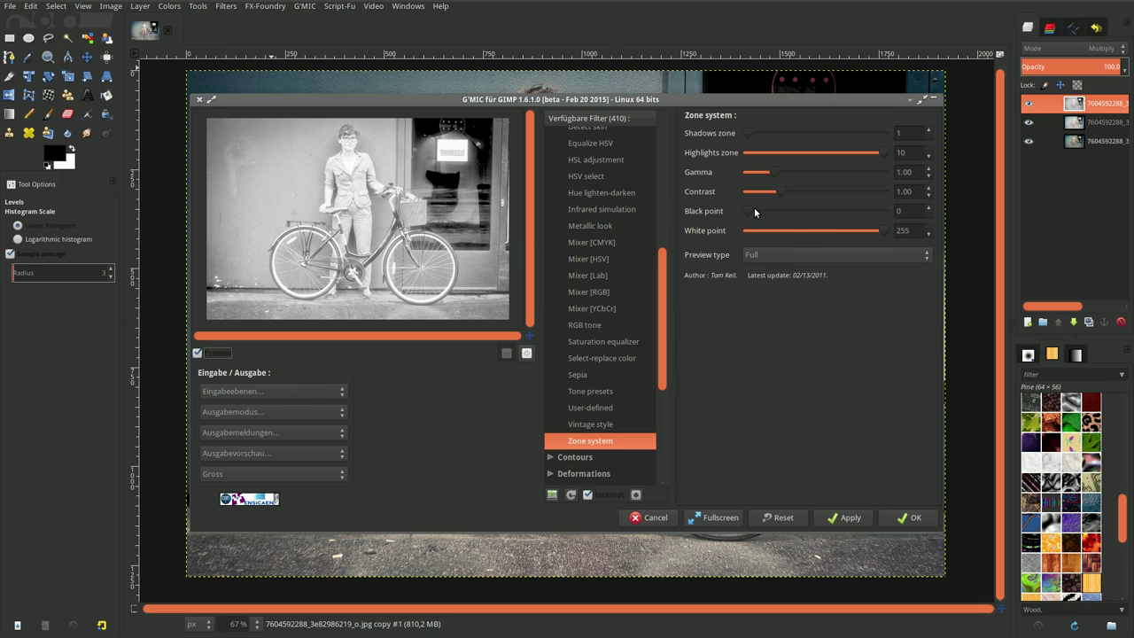
{"action": "left_click_drag", "start_coordinate": [747, 212], "coordinate": [928, 215]}
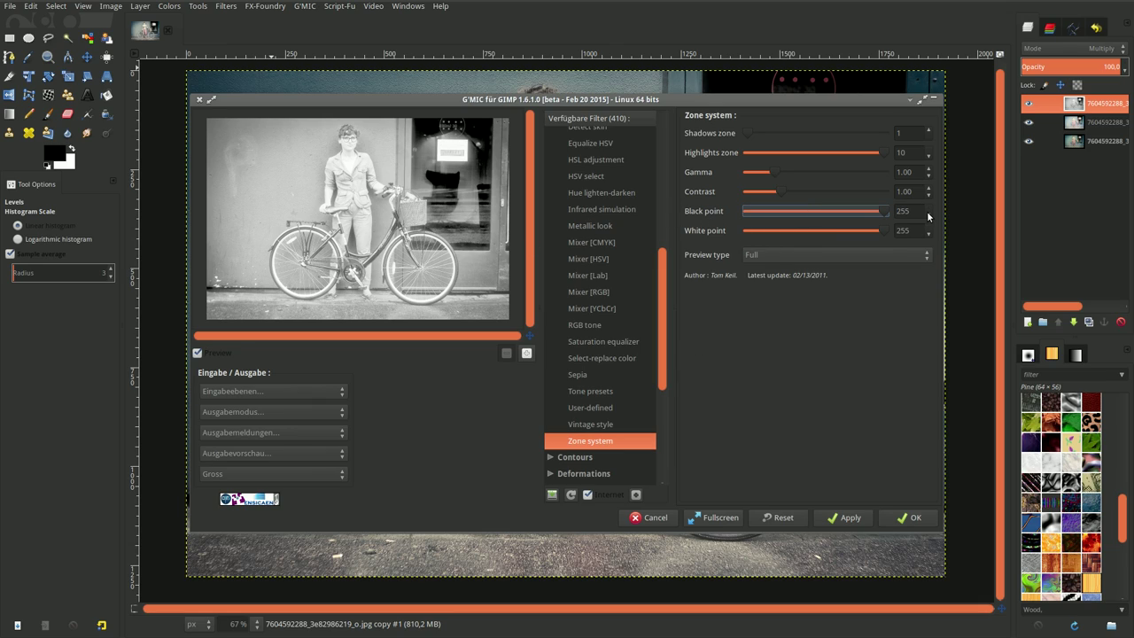
{"action": "mouse_move", "coordinate": [883, 213]}
{"action": "left_mouse_down"}
{"action": "mouse_move", "coordinate": [747, 227]}
{"action": "mouse_move", "coordinate": [980, 217]}
{"action": "left_mouse_up"}
{"action": "double_click", "coordinate": [918, 212]}
{"action": "type", "text": "120"}
{"action": "key", "text": "Return"}
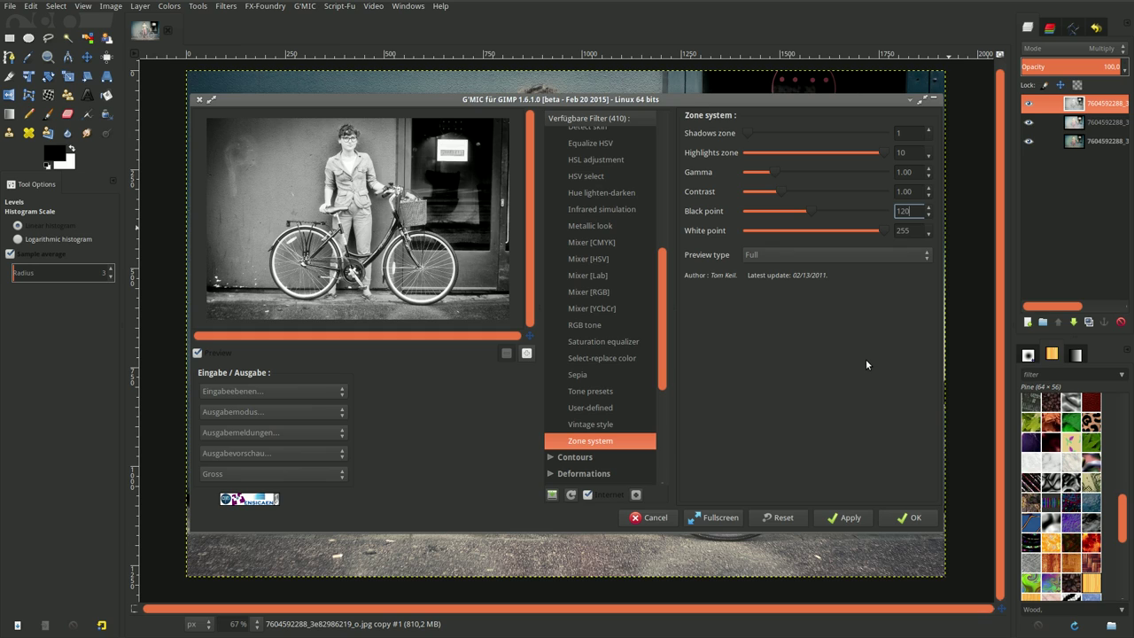
{"action": "left_click", "coordinate": [904, 517]}
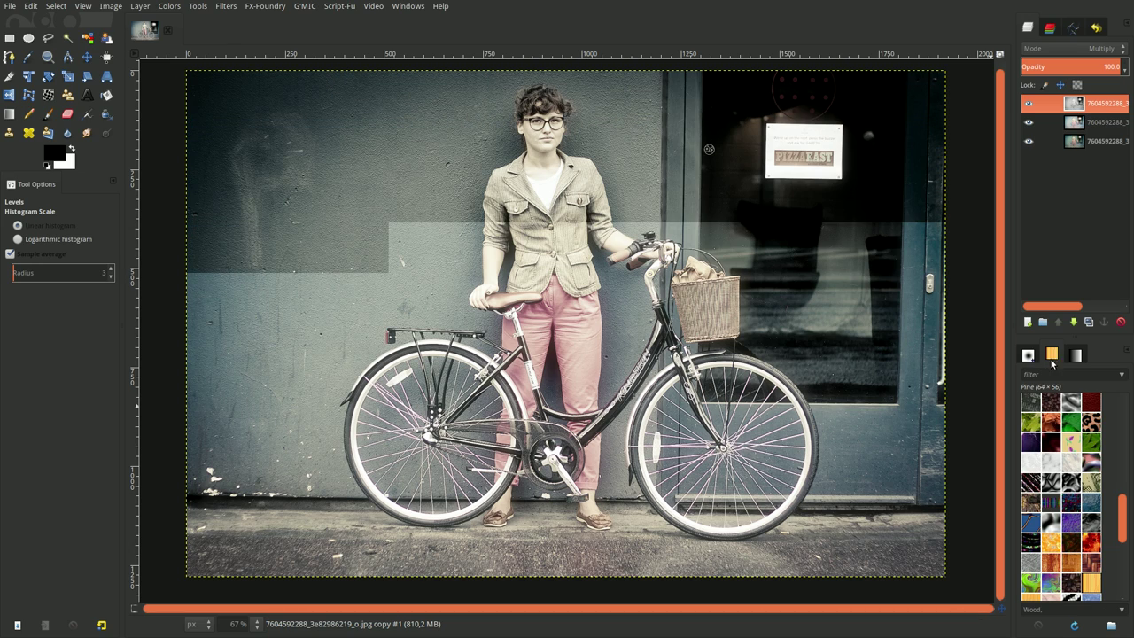
Merge the top Multiply layer down into the photo layer
{"action": "right_click", "coordinate": [1072, 104]}
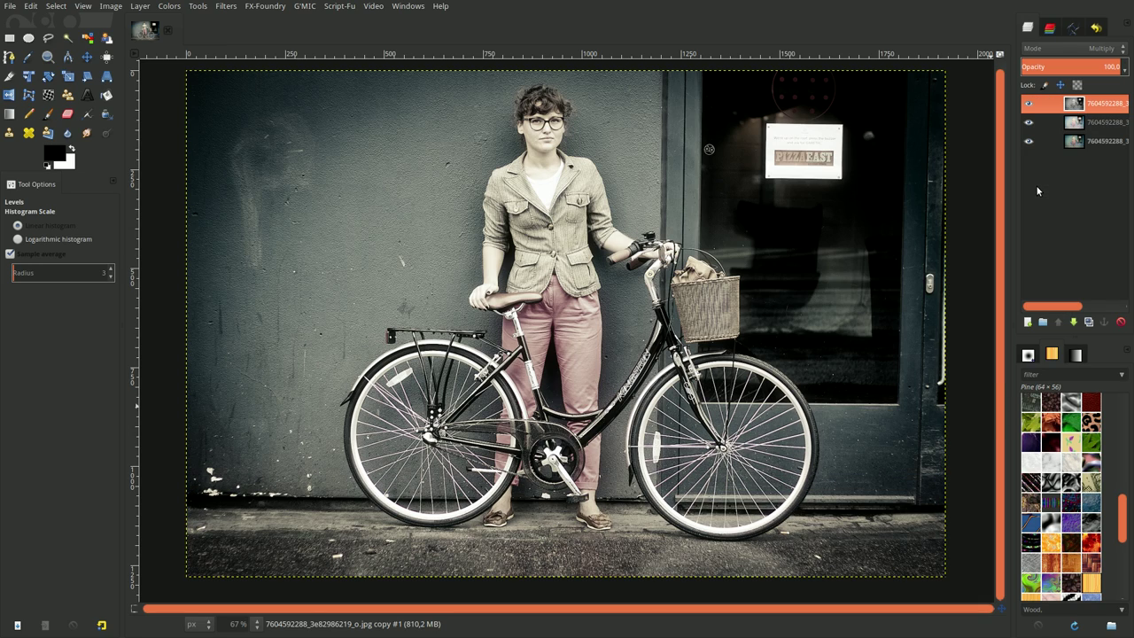
{"action": "left_click", "coordinate": [1036, 186]}
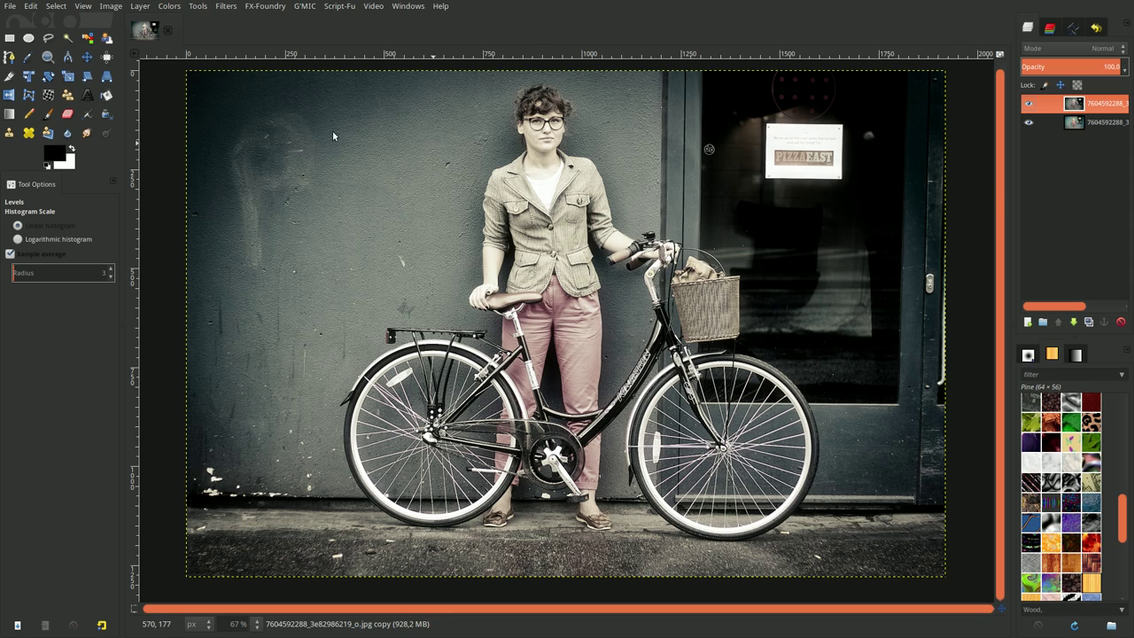
{"action": "left_click", "coordinate": [227, 6]}
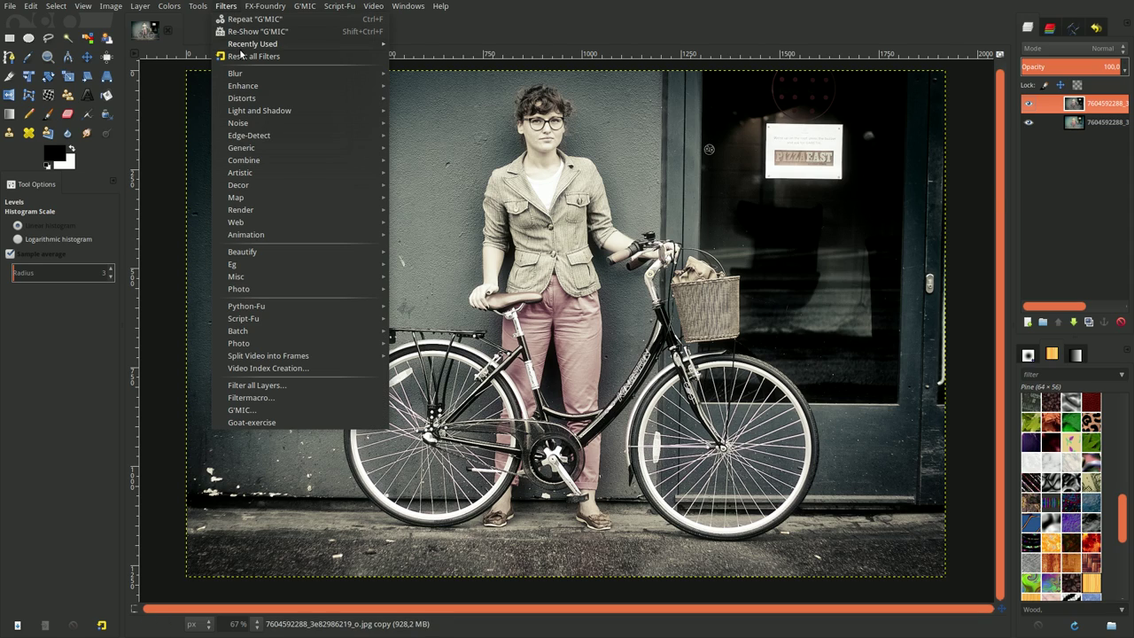
{"action": "left_click", "coordinate": [242, 33]}
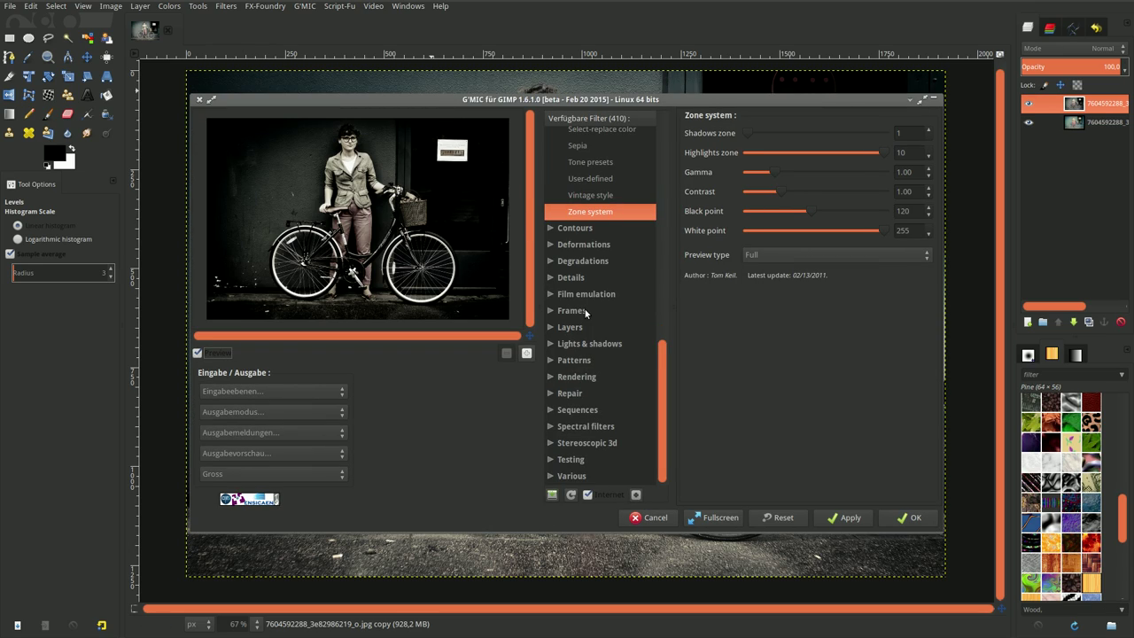
Apply G'MIC Boost chromaticity at amplitude 0.50 in Lab colour space
{"action": "scroll", "coordinate": [584, 309], "scroll_direction": "up", "scroll_amount": 3}
{"action": "scroll", "coordinate": [584, 308], "scroll_direction": "up", "scroll_amount": 2}
{"action": "scroll", "coordinate": [584, 308], "scroll_direction": "up", "scroll_amount": 4}
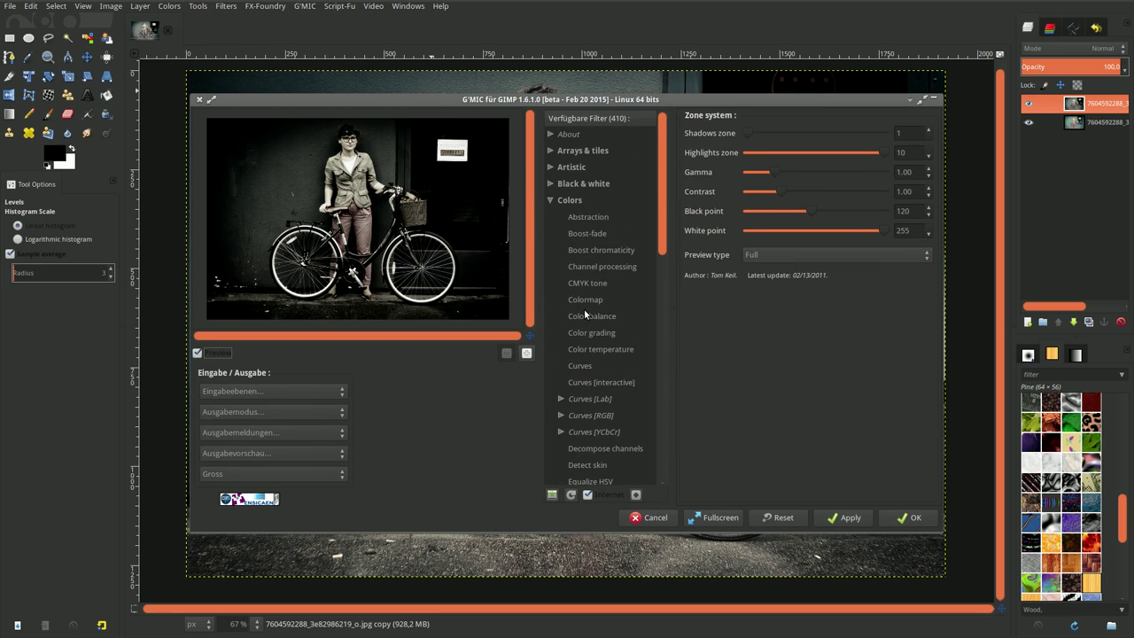
{"action": "left_click", "coordinate": [591, 253]}
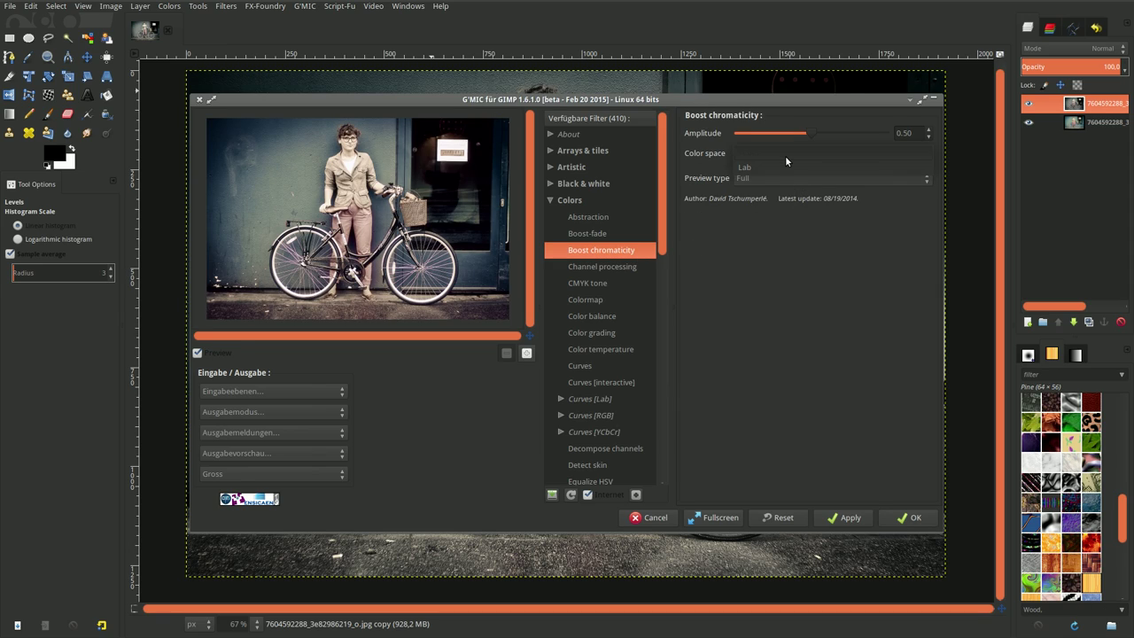
{"action": "left_click", "coordinate": [785, 157]}
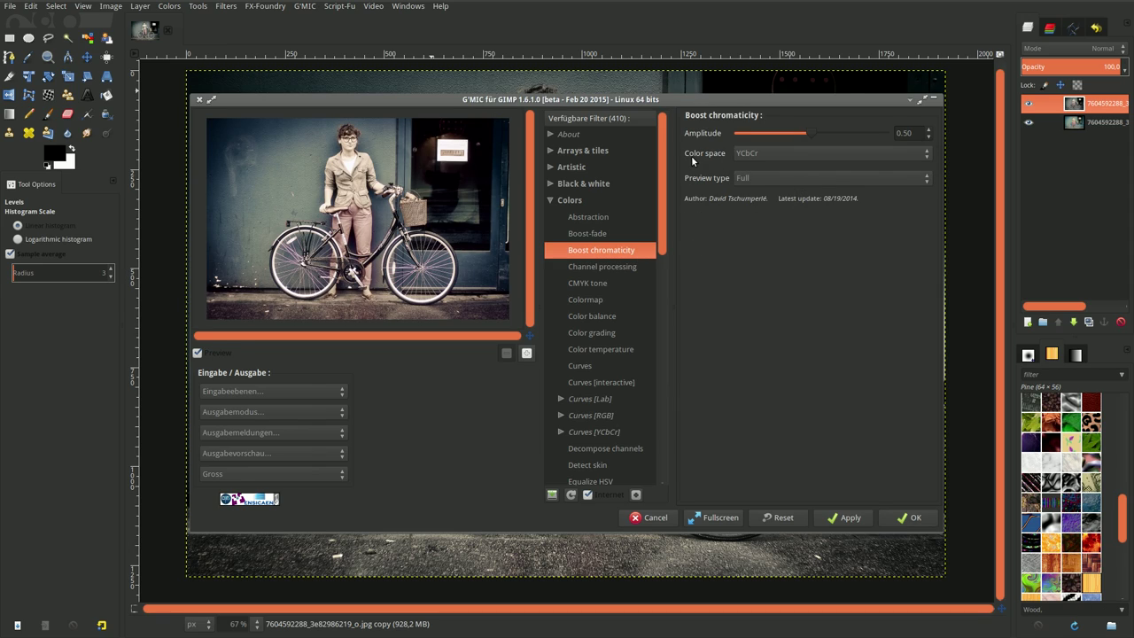
{"action": "left_click", "coordinate": [766, 166]}
{"action": "left_click", "coordinate": [907, 519]}
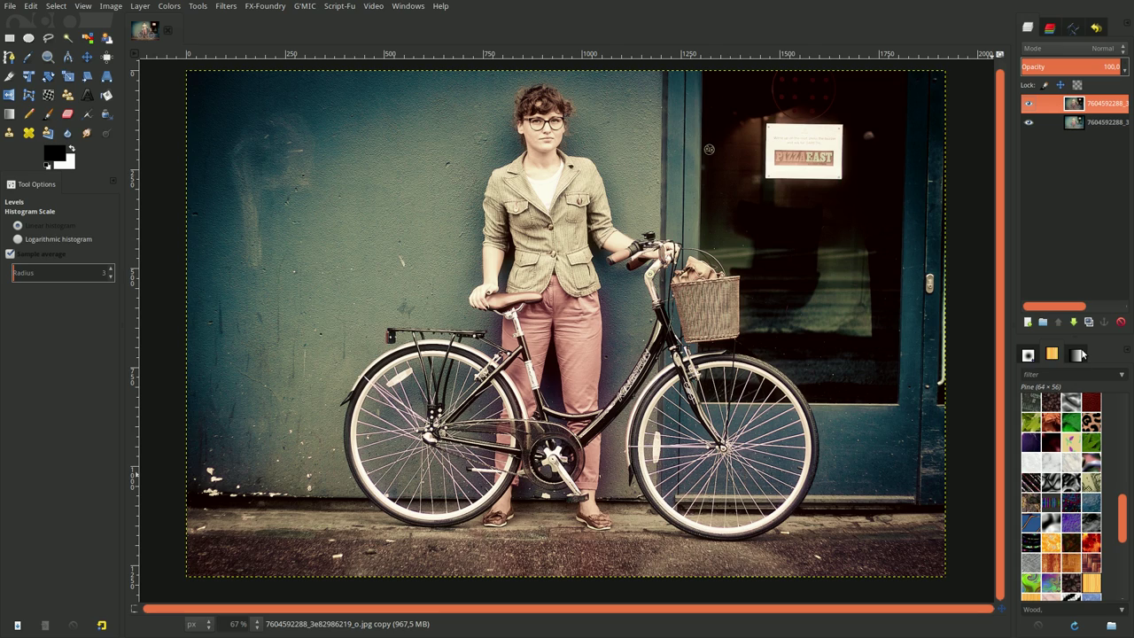
Add a new transparent layer and fill it with solid teal 0088ba
{"action": "left_click", "coordinate": [1027, 321]}
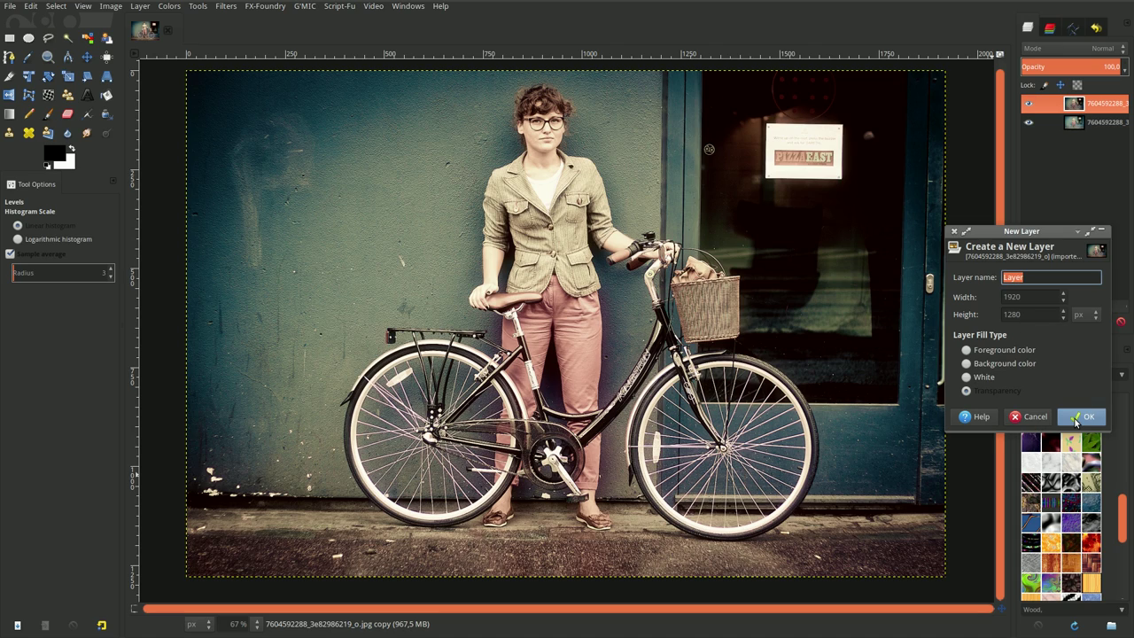
{"action": "left_click", "coordinate": [1082, 416]}
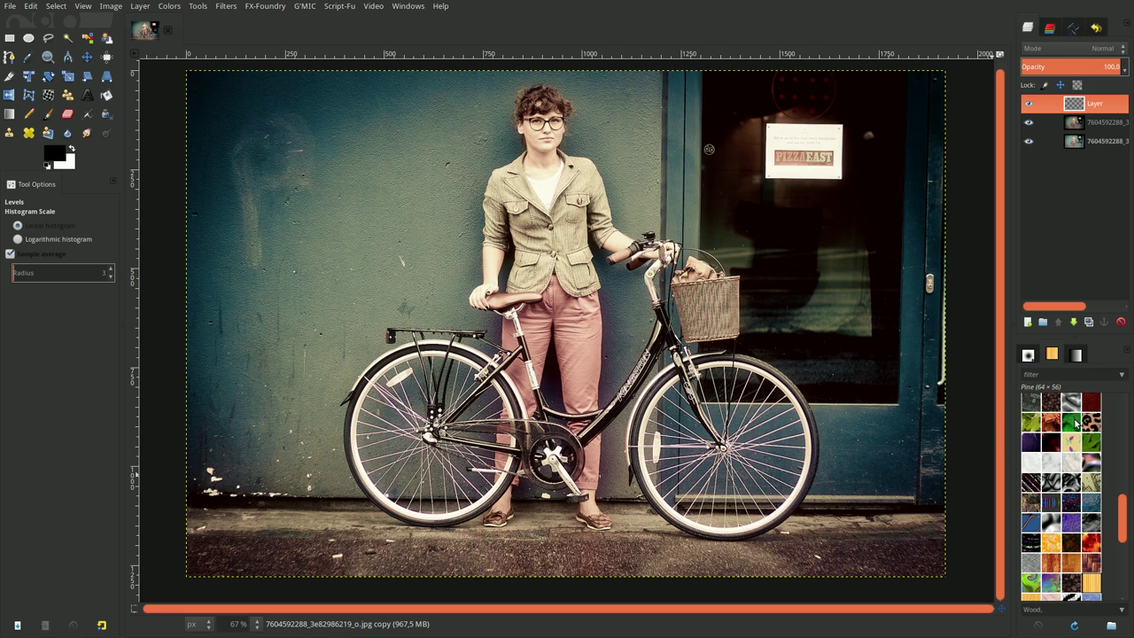
{"action": "left_click", "coordinate": [57, 156]}
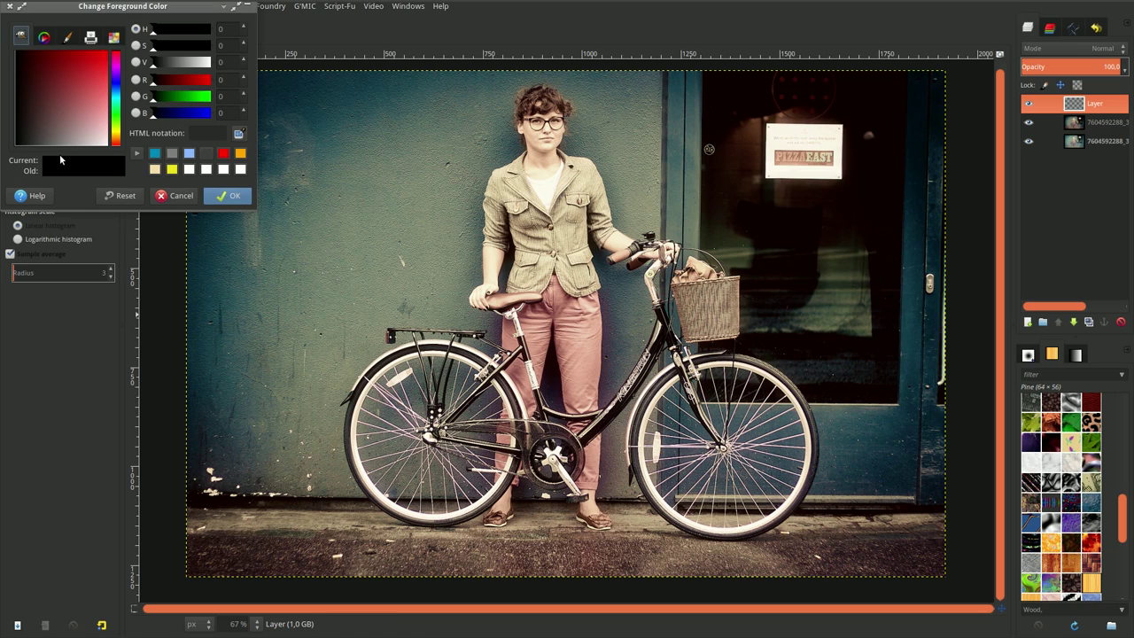
{"action": "left_click", "coordinate": [188, 153]}
{"action": "left_click", "coordinate": [154, 153]}
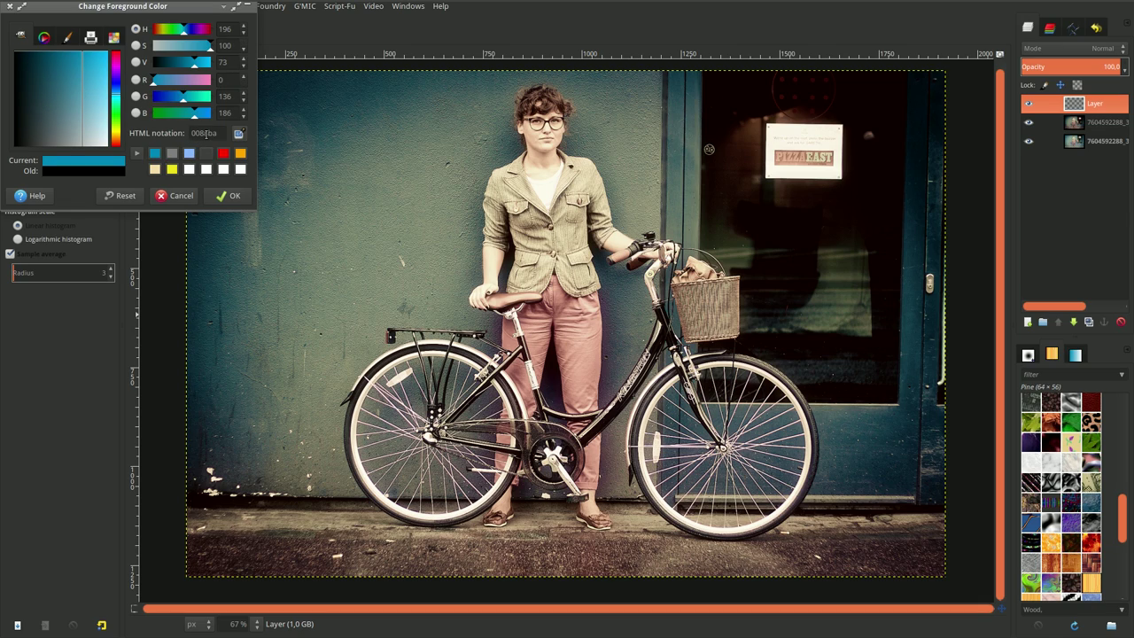
{"action": "left_click", "coordinate": [229, 195]}
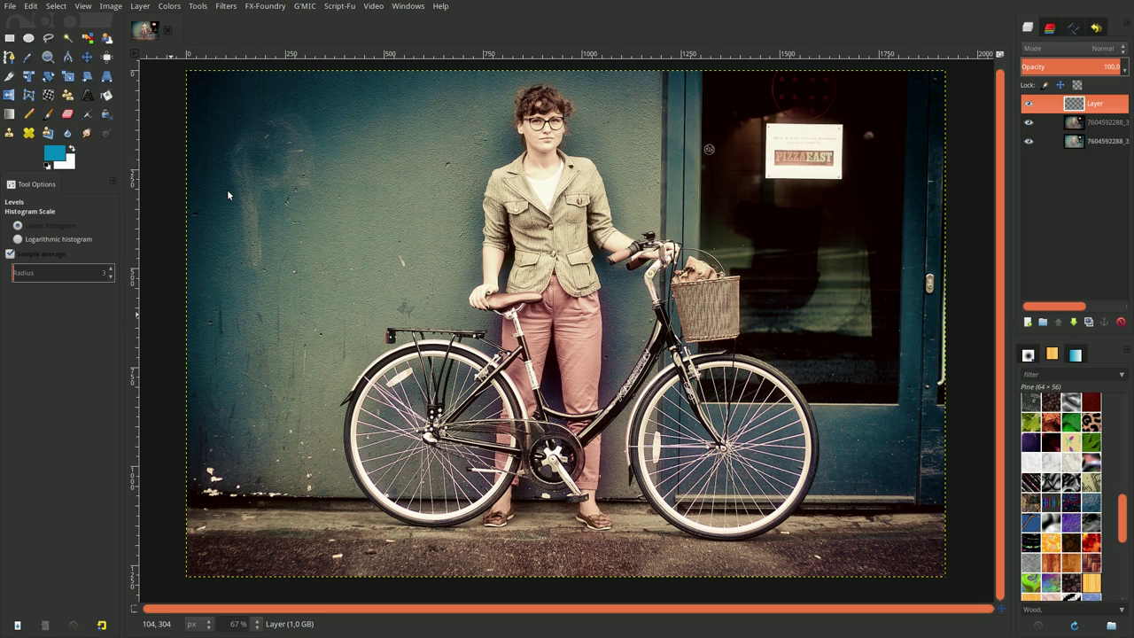
{"action": "left_click_drag", "start_coordinate": [54, 155], "coordinate": [322, 236]}
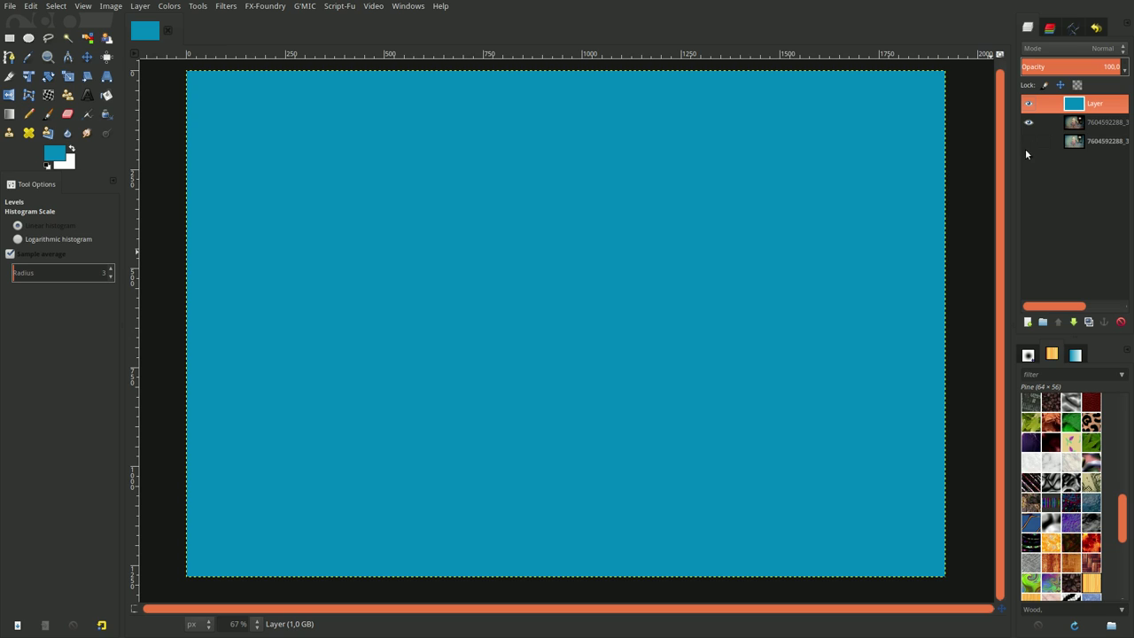
Reset all filters to their default settings
{"action": "left_click", "coordinate": [226, 6]}
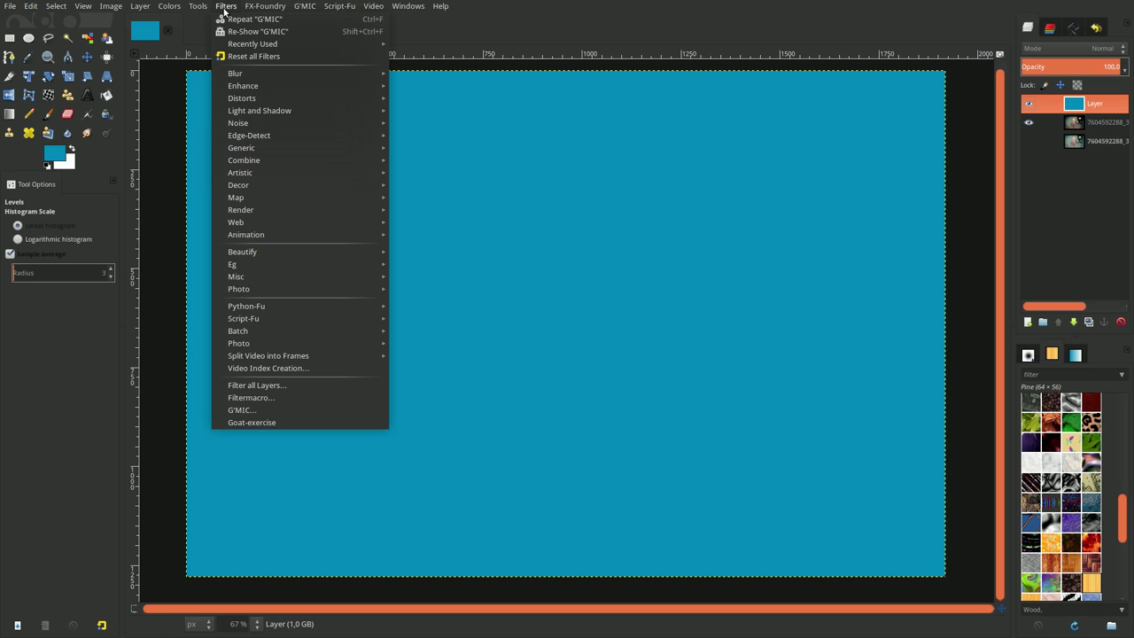
{"action": "left_click", "coordinate": [238, 56]}
{"action": "left_click", "coordinate": [639, 342]}
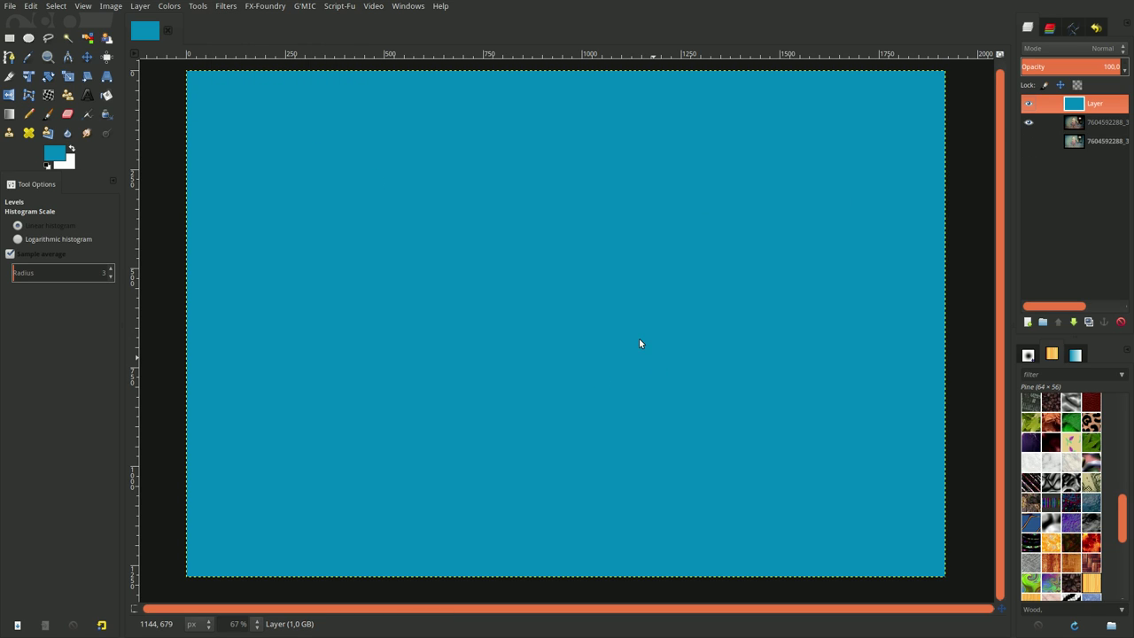
Launch G'MIC with a large preview and move its window up and left
{"action": "left_click", "coordinate": [225, 6]}
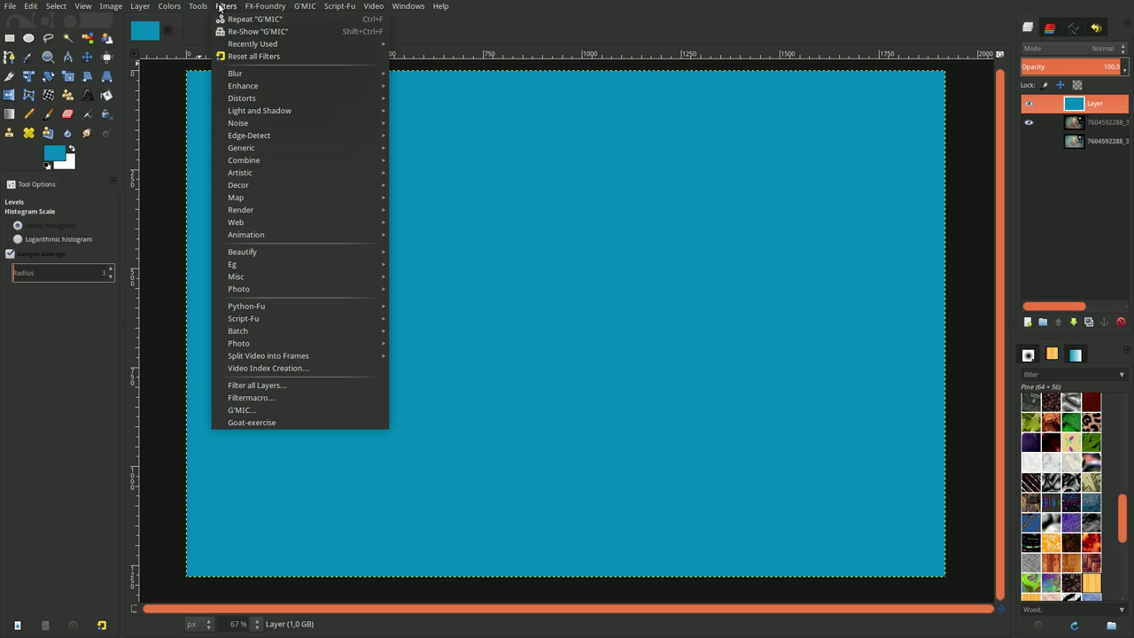
{"action": "left_click", "coordinate": [242, 410]}
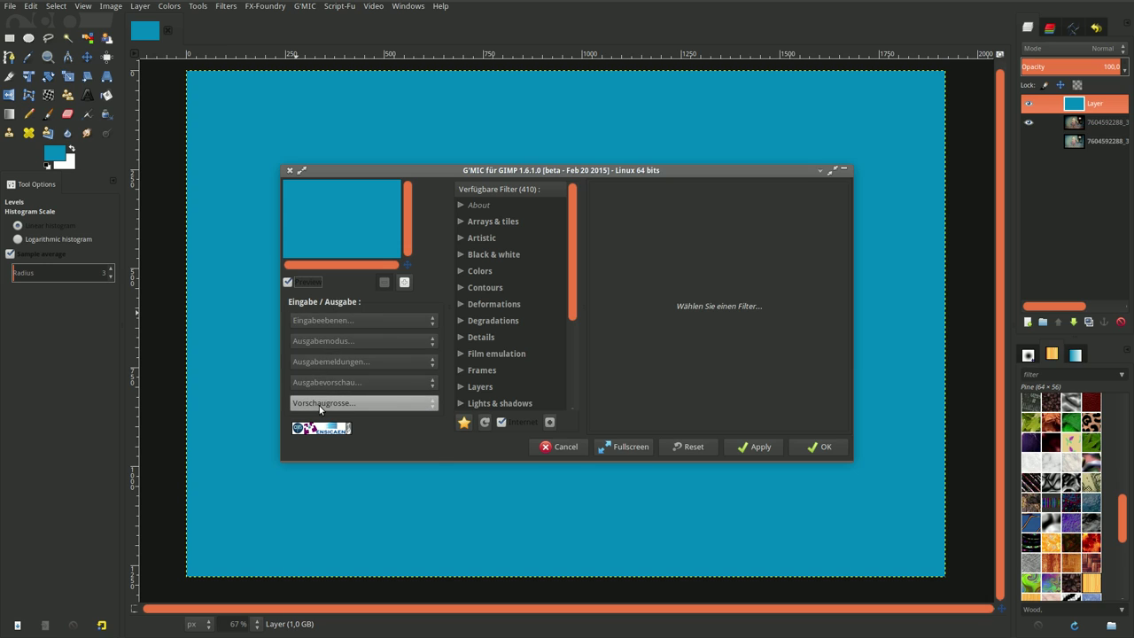
{"action": "left_click", "coordinate": [319, 404]}
{"action": "left_click", "coordinate": [321, 472]}
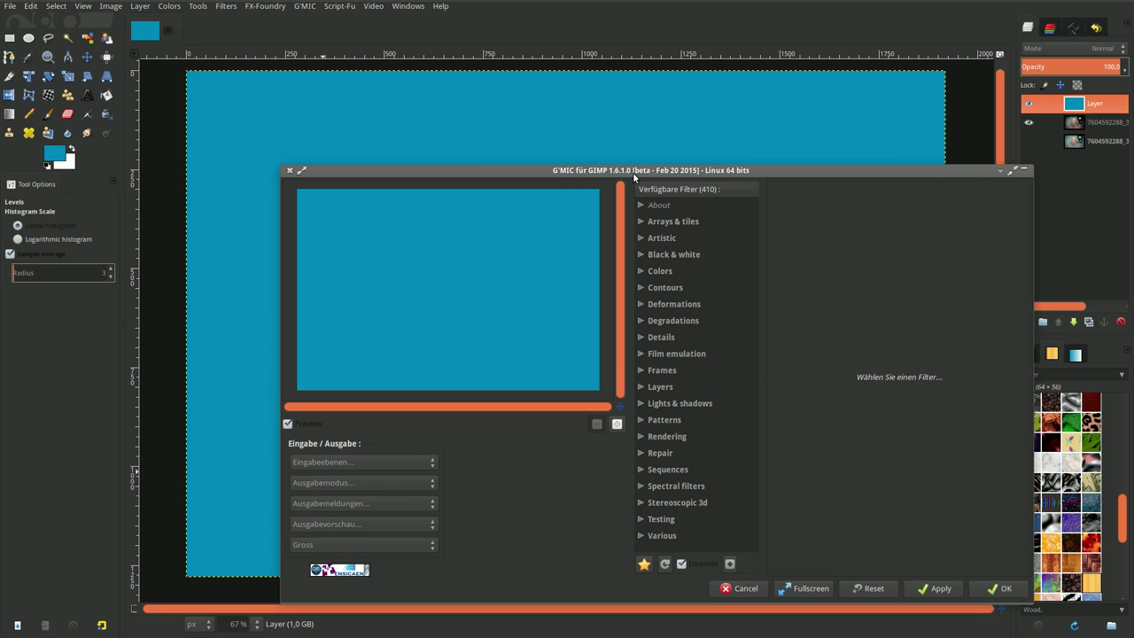
{"action": "left_click_drag", "start_coordinate": [637, 170], "coordinate": [515, 89]}
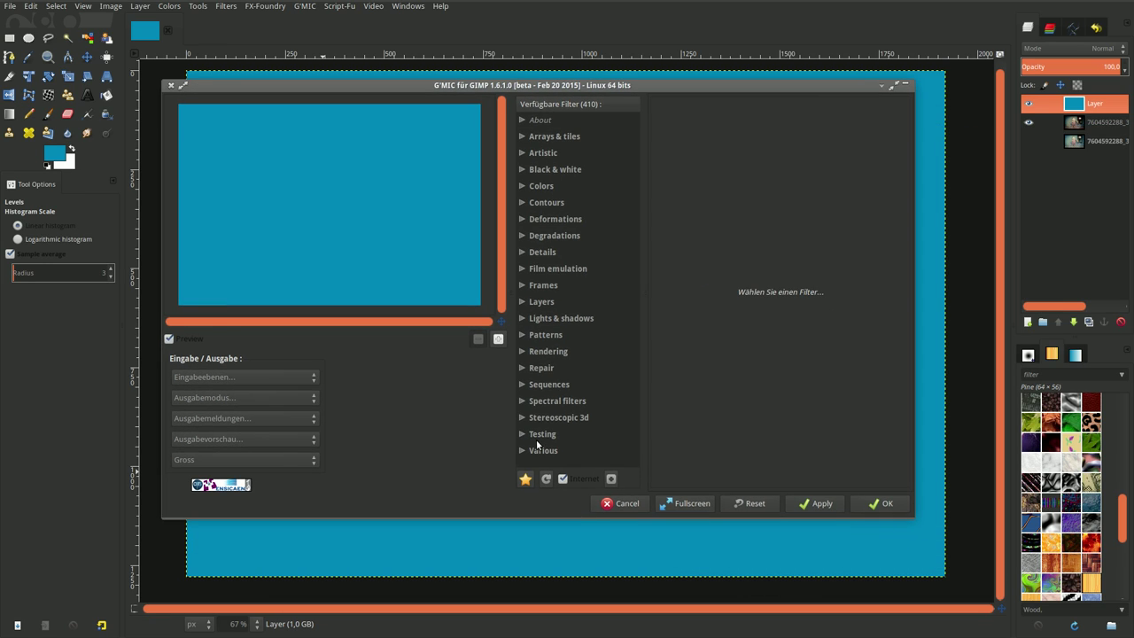
Set G'MIC input to the active and below layers and choose Layers > Blend [standard]
{"action": "left_click", "coordinate": [523, 304]}
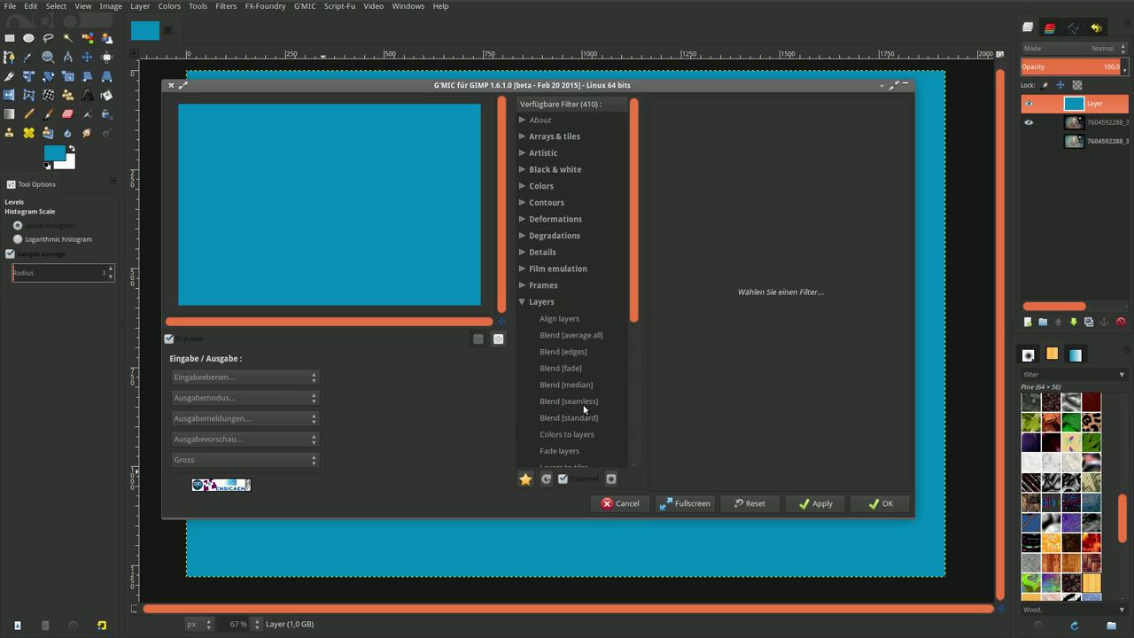
{"action": "scroll", "coordinate": [583, 409], "scroll_direction": "down", "scroll_amount": 3}
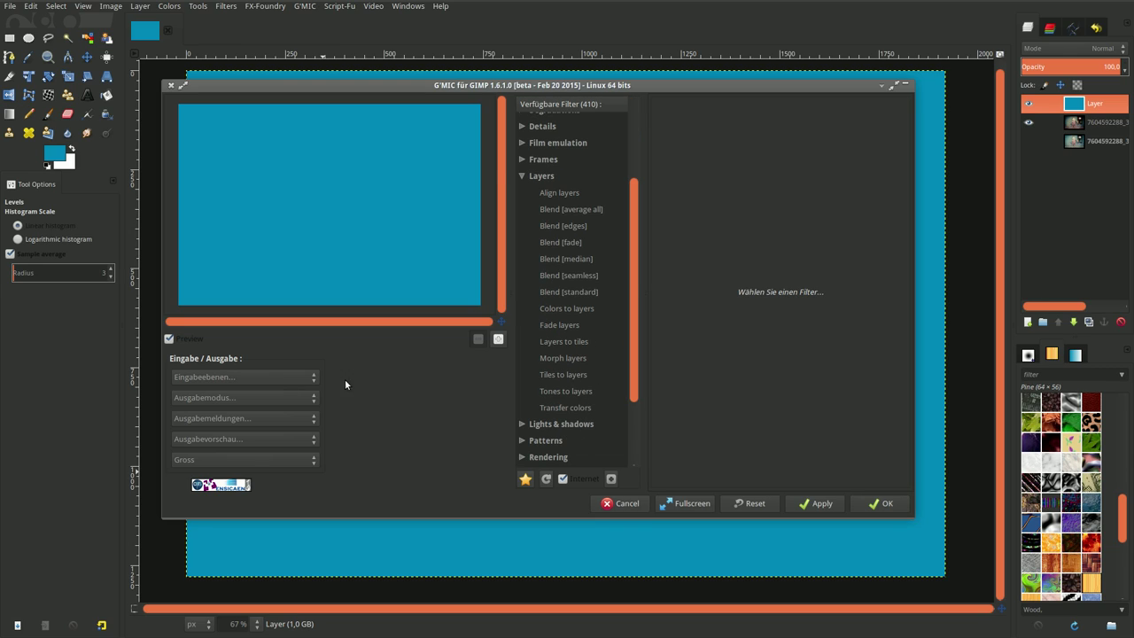
{"action": "left_click", "coordinate": [200, 375]}
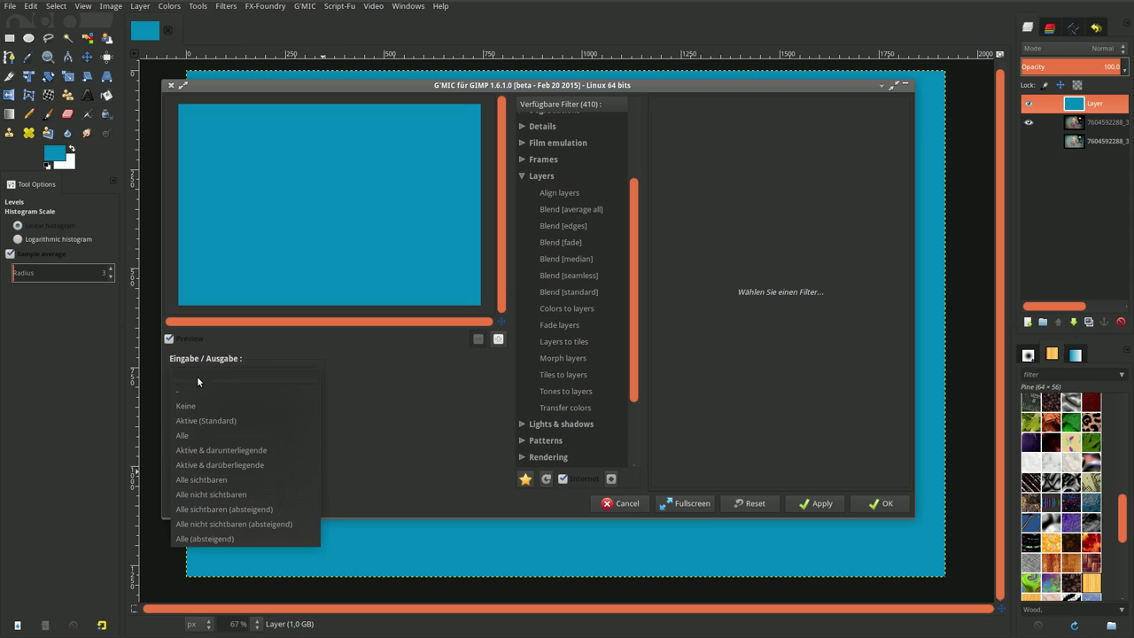
{"action": "left_click", "coordinate": [203, 453]}
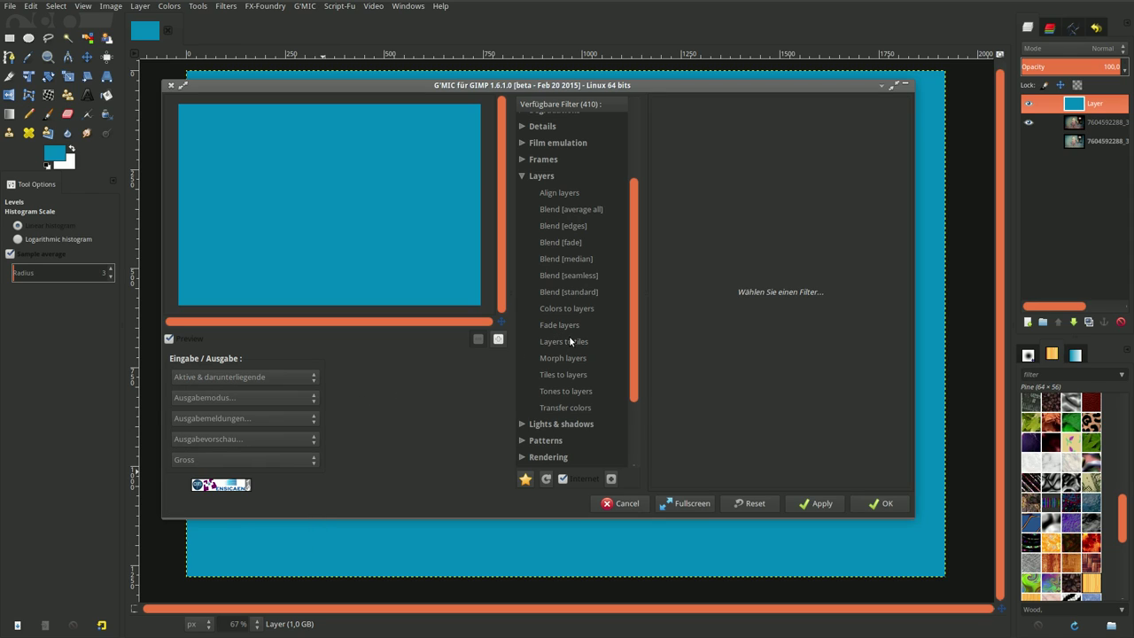
{"action": "left_click", "coordinate": [571, 293]}
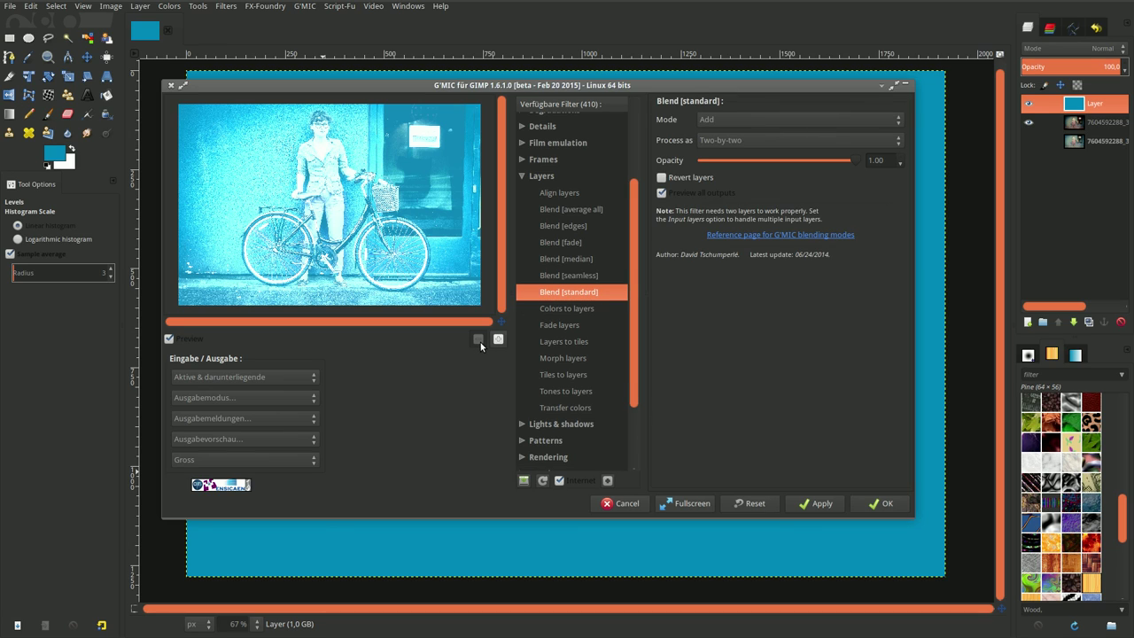
Apply the blend in Exclusion mode at 0.25 opacity
{"action": "left_click", "coordinate": [724, 118]}
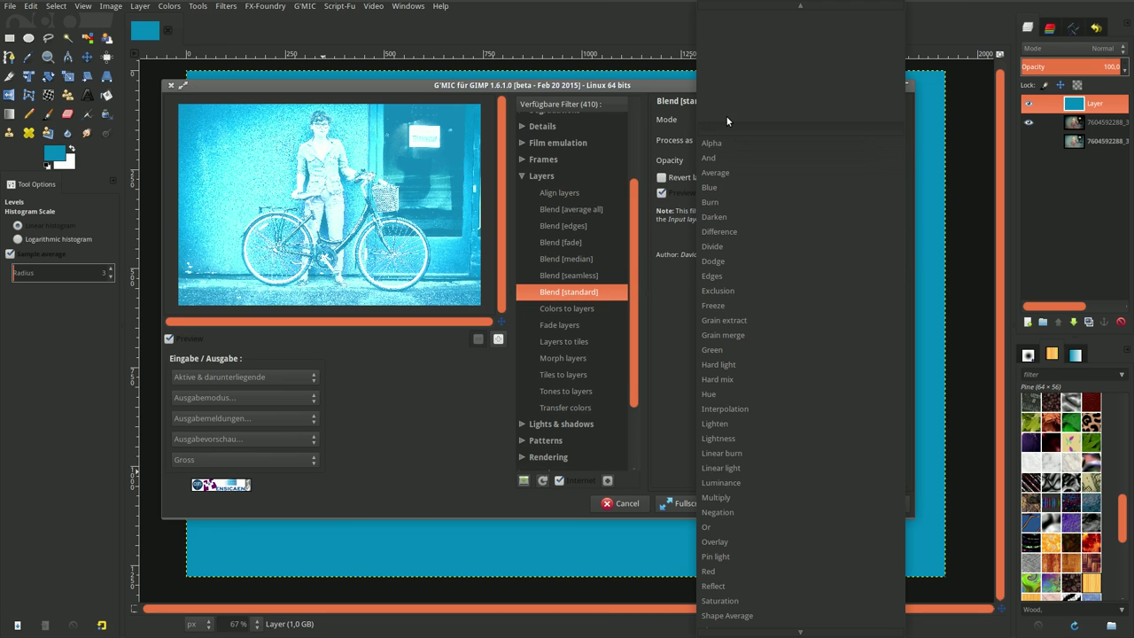
{"action": "left_click", "coordinate": [747, 301]}
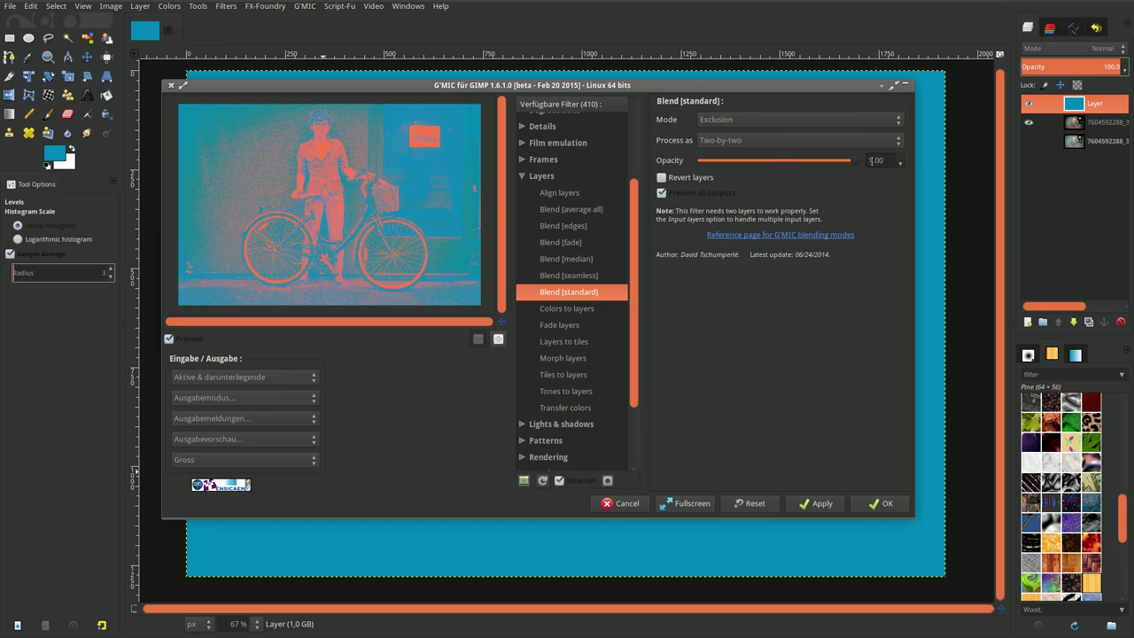
{"action": "left_click_drag", "start_coordinate": [871, 161], "coordinate": [886, 160]}
{"action": "type", "text": "0.25"}
{"action": "key", "text": "Return"}
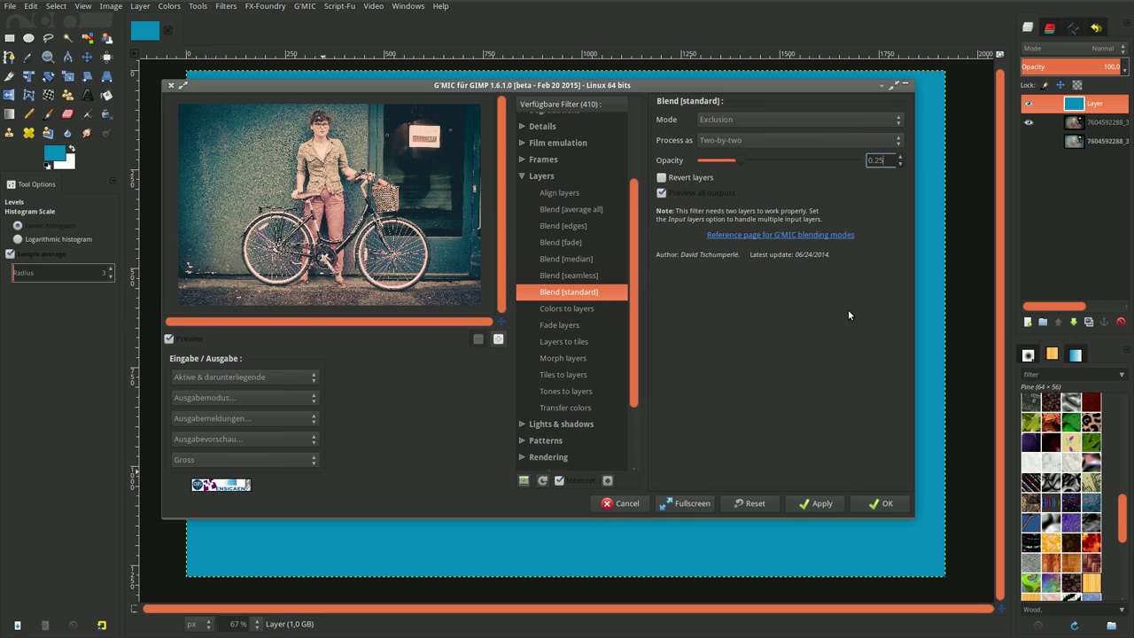
{"action": "left_click", "coordinate": [882, 501]}
{"action": "left_click", "coordinate": [885, 499]}
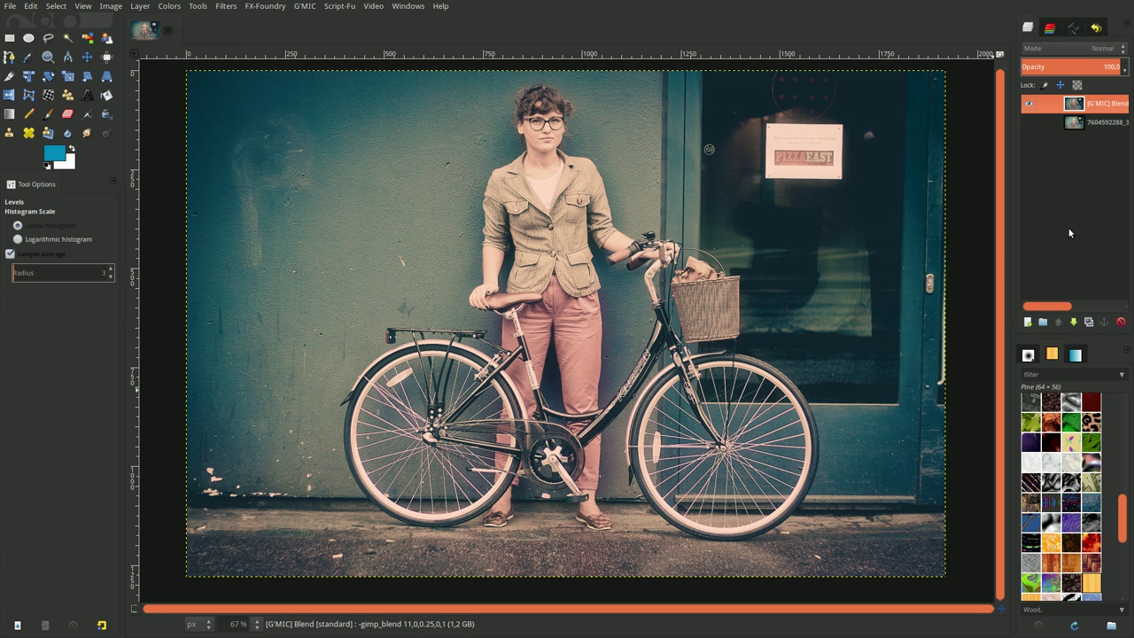
{"action": "left_click", "coordinate": [1029, 106]}
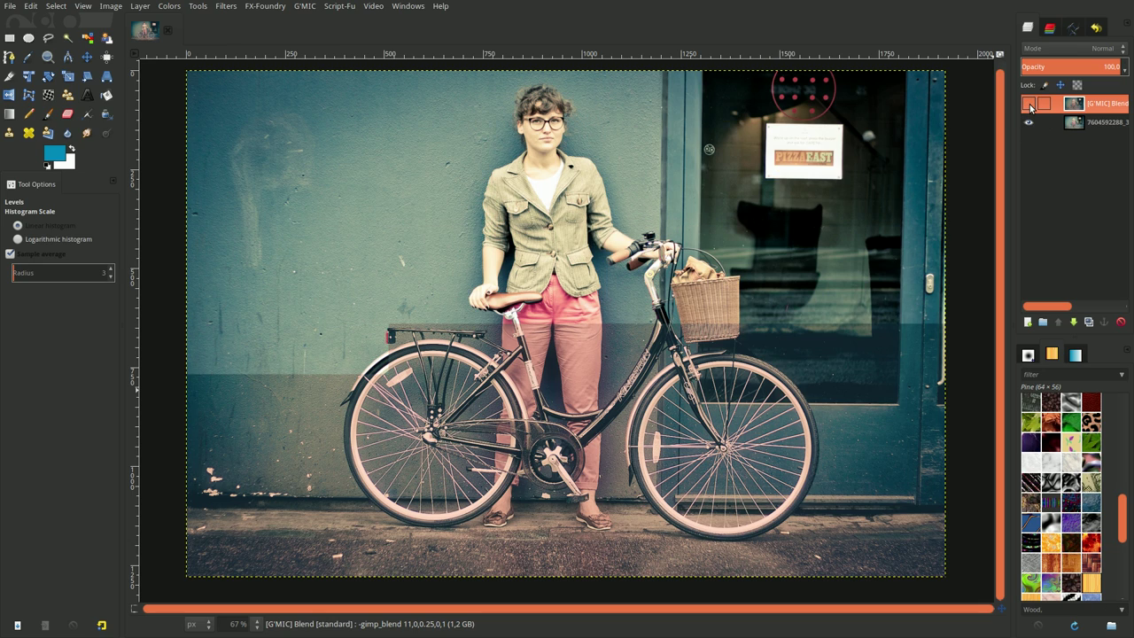
{"action": "left_click", "coordinate": [1029, 105]}
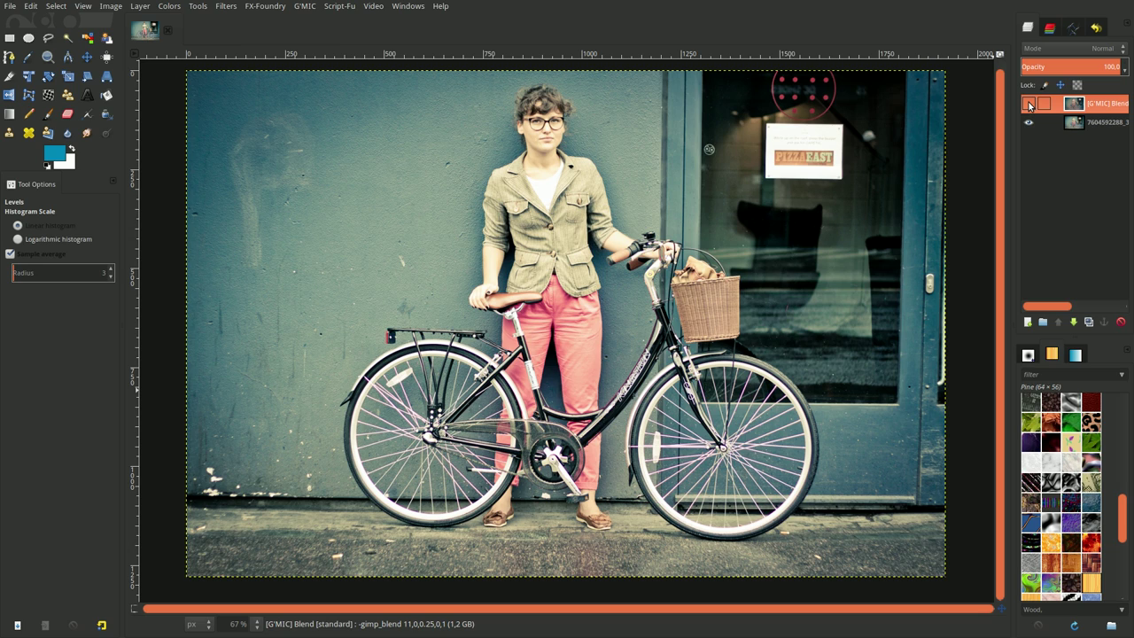